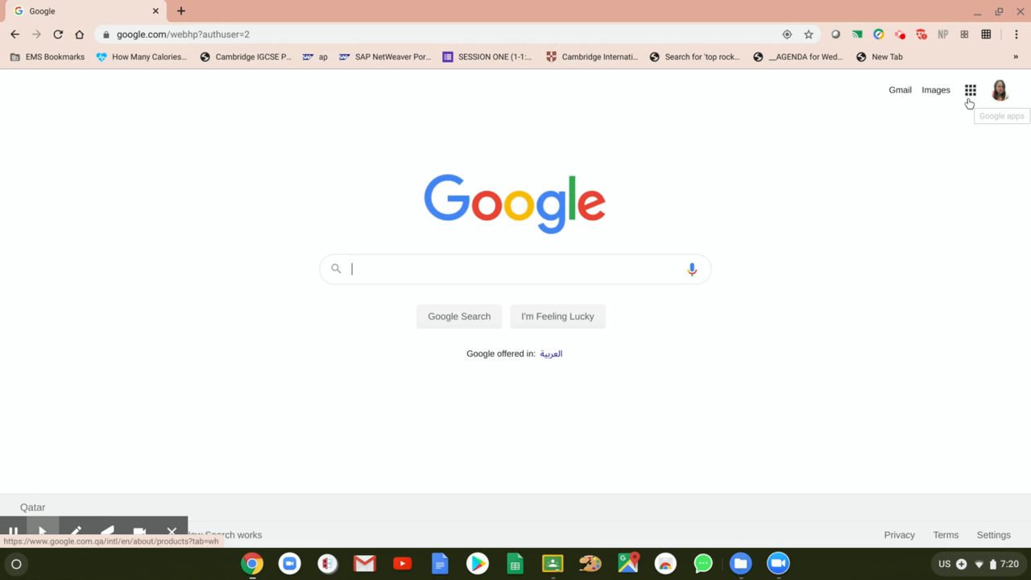
Open Google Classroom from the Google apps on the Google home page
left_click(970, 91)
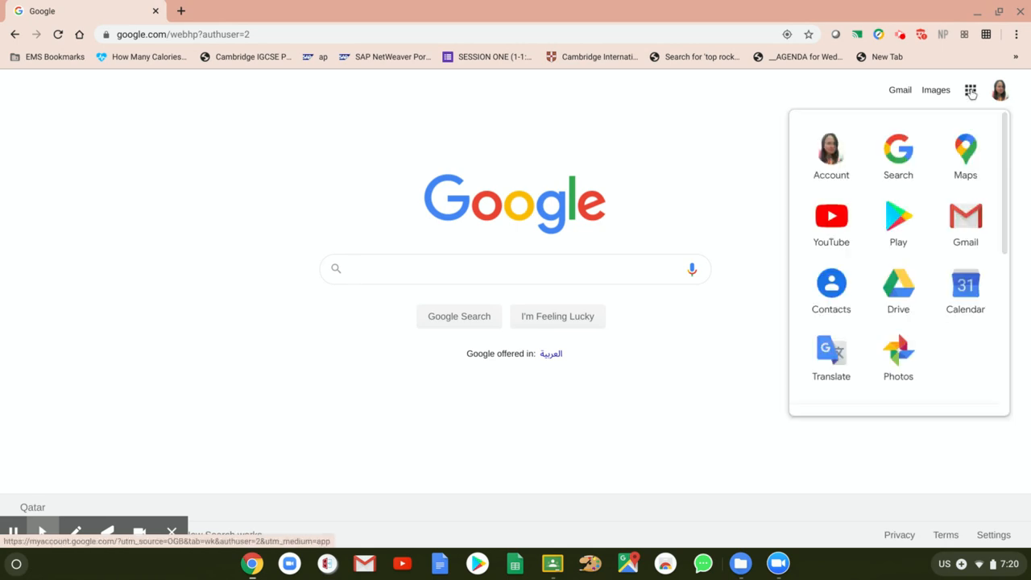
scroll(738, 234, "down", 4)
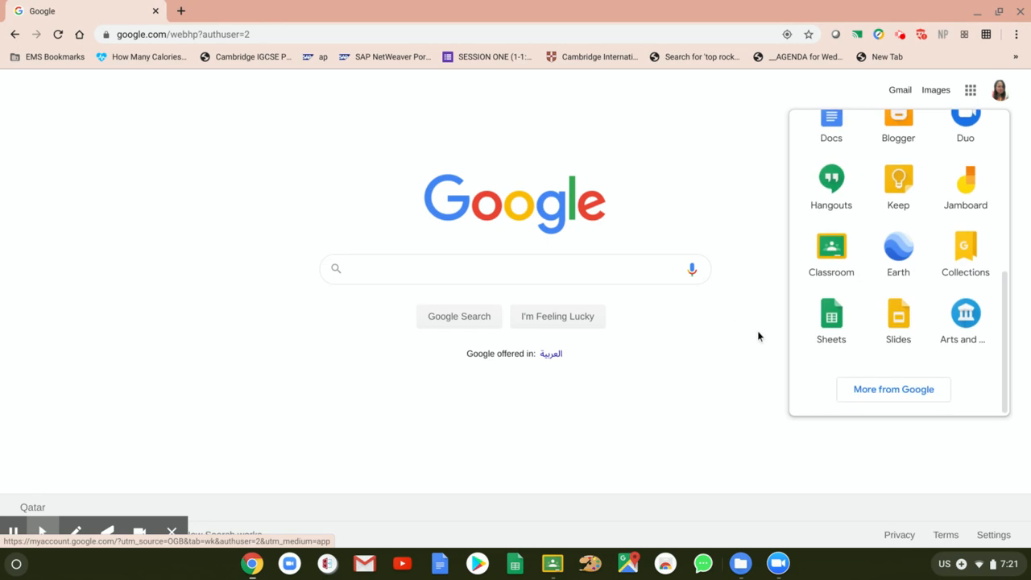
left_click(831, 259)
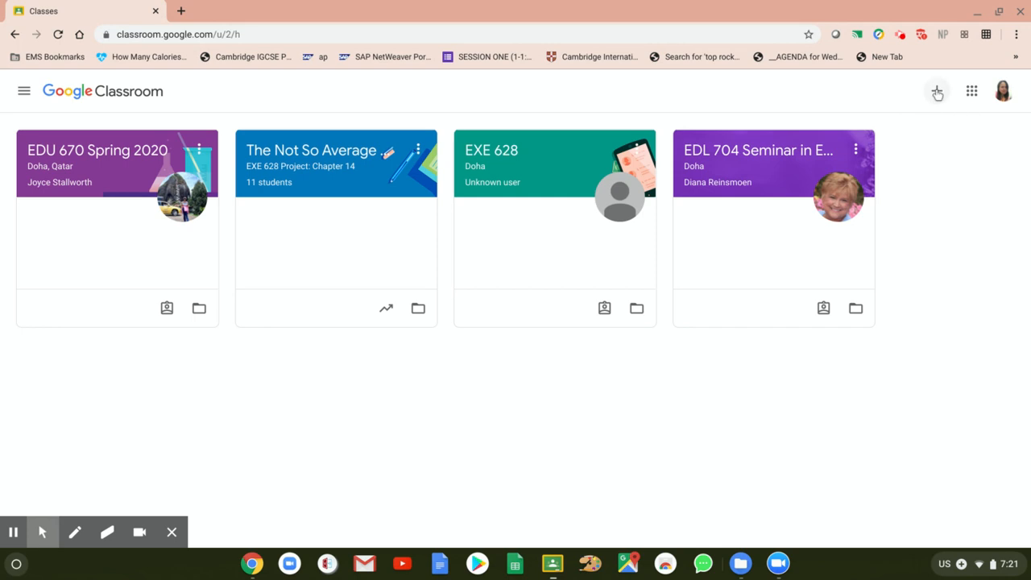
Start creating a new class and accept the notice about not using Classroom at a school with students
left_click(936, 94)
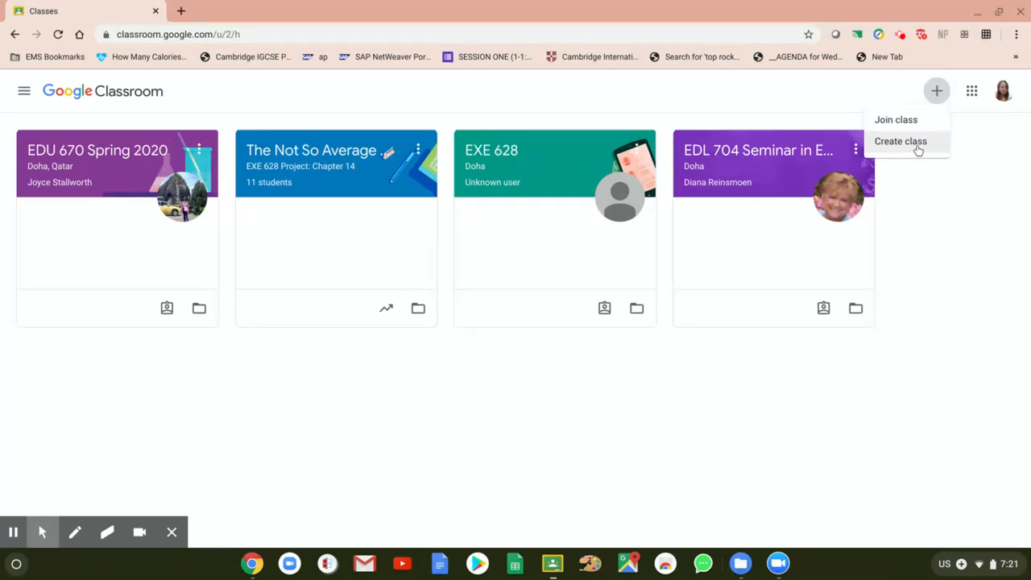
left_click(917, 150)
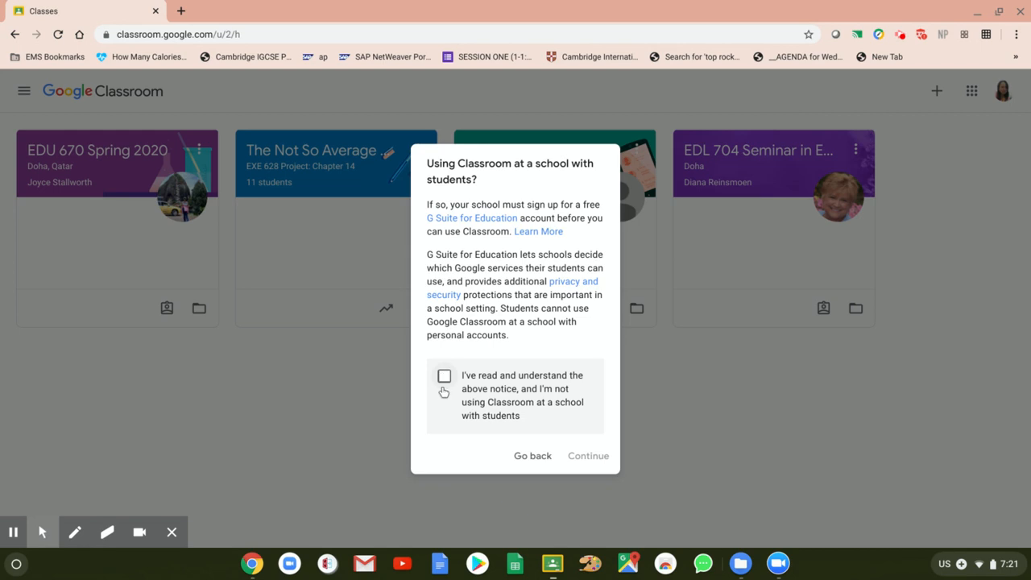
left_click(444, 376)
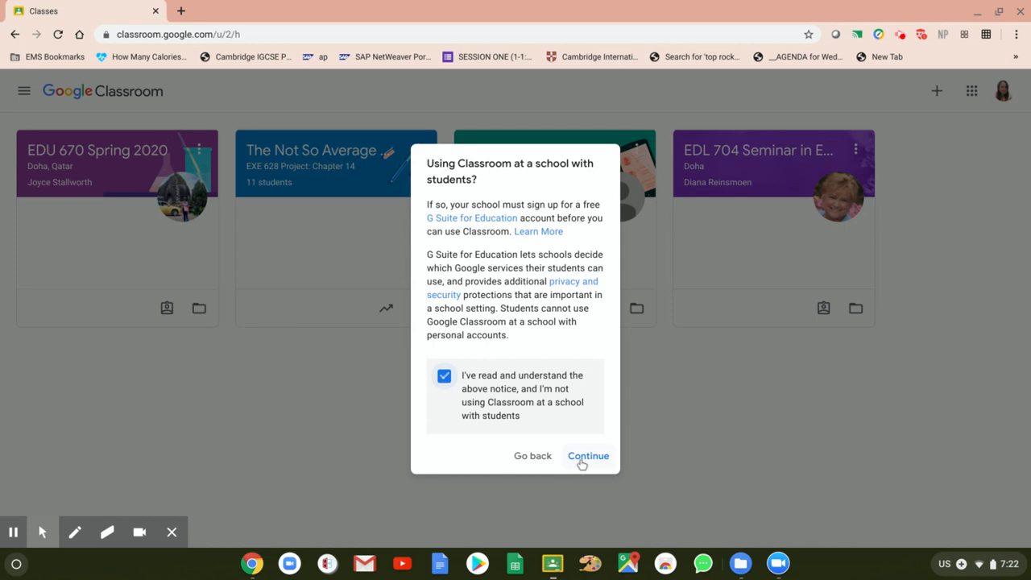
left_click(583, 457)
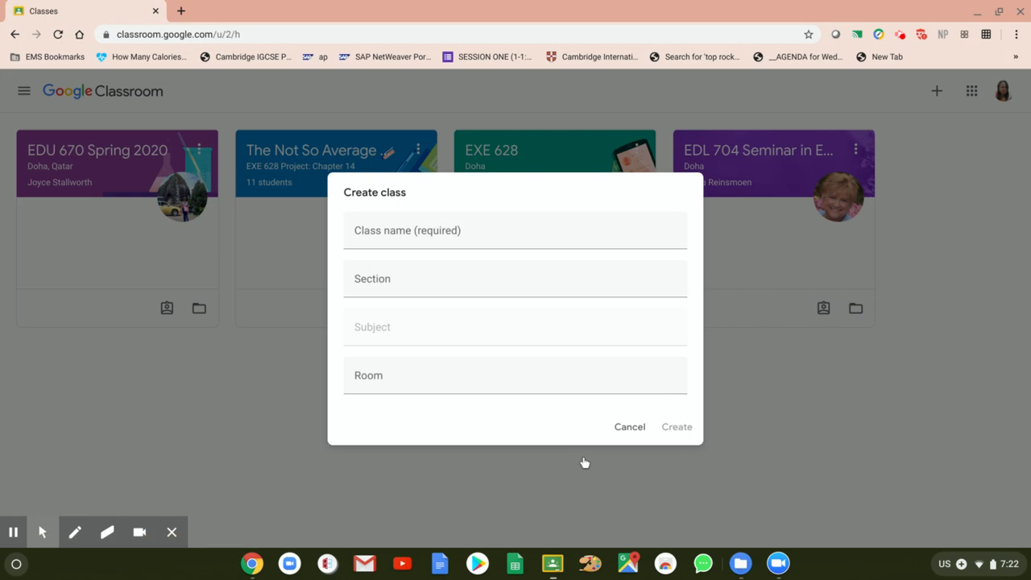
Create the class, naming it with the teacher's name followed by "Accounting Class Online Yr 12", with the subject Accounting
left_click(372, 239)
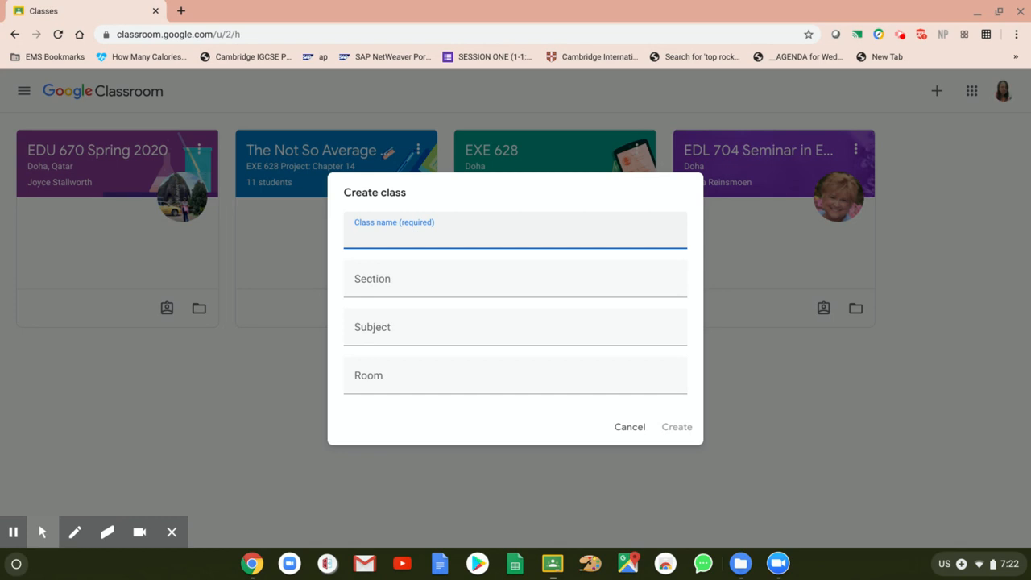
type("Ms Marie Accounti")
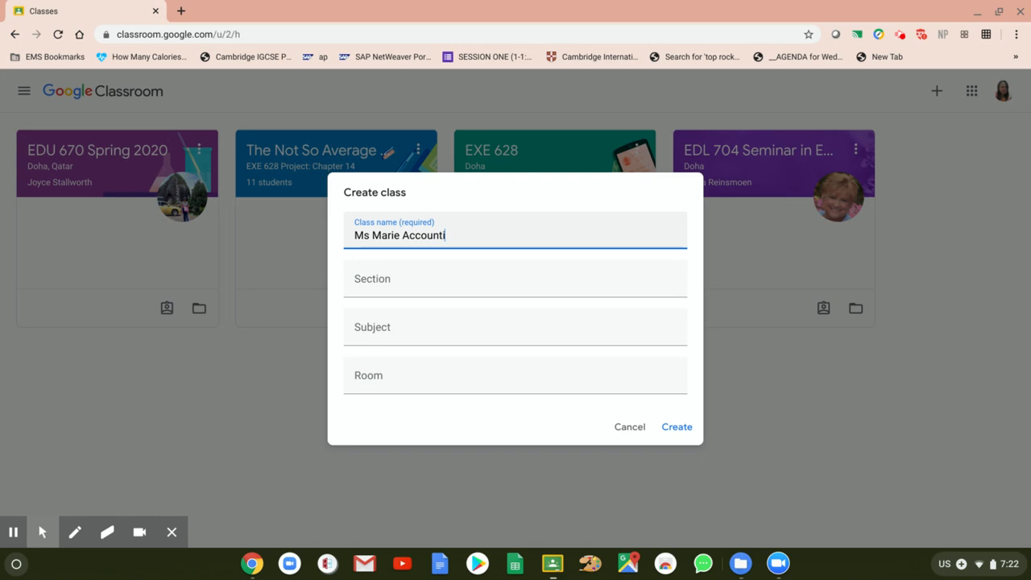
type("ng Class Online Yr 12")
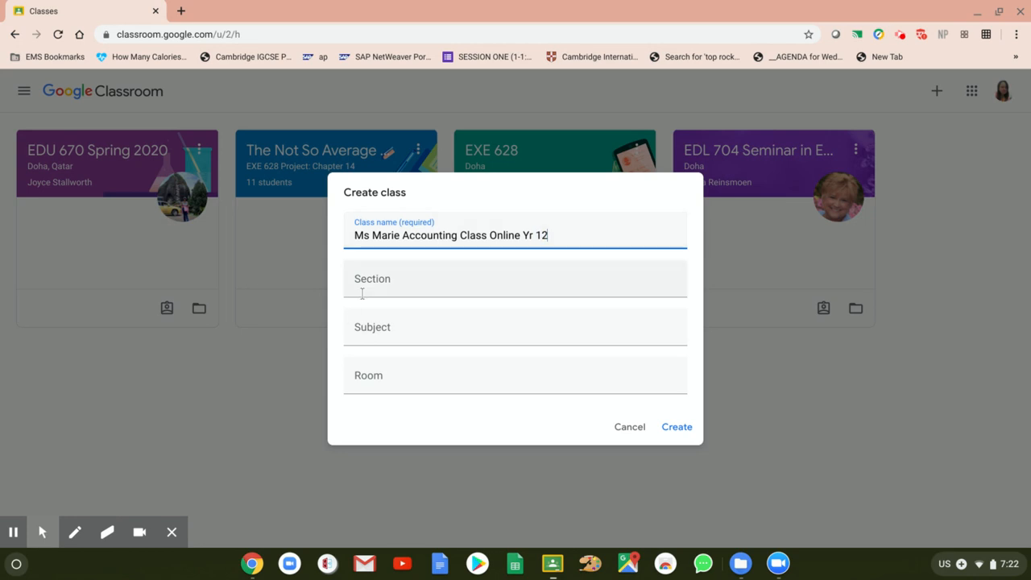
left_click(367, 292)
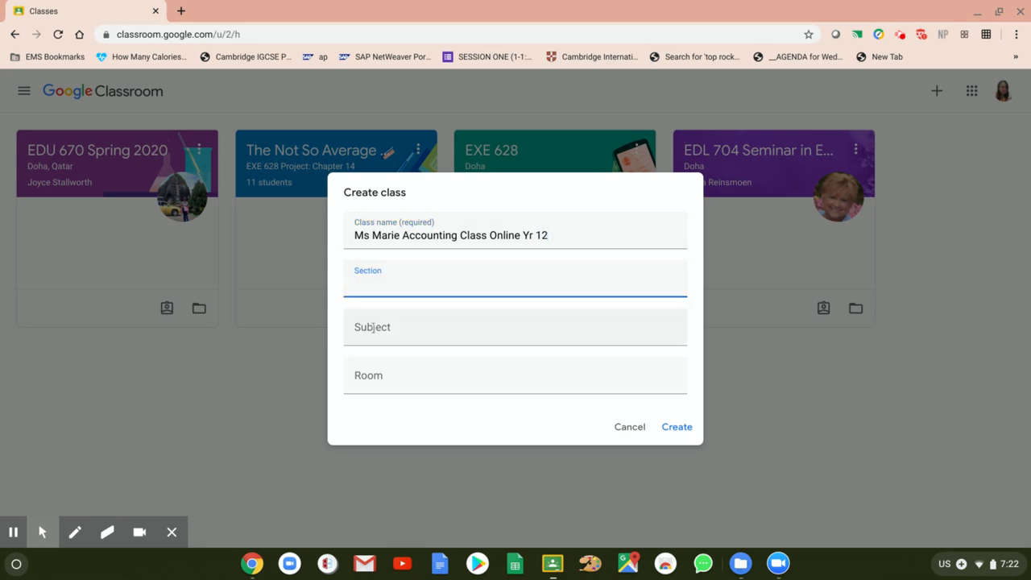
left_click(373, 338)
type("Accounting")
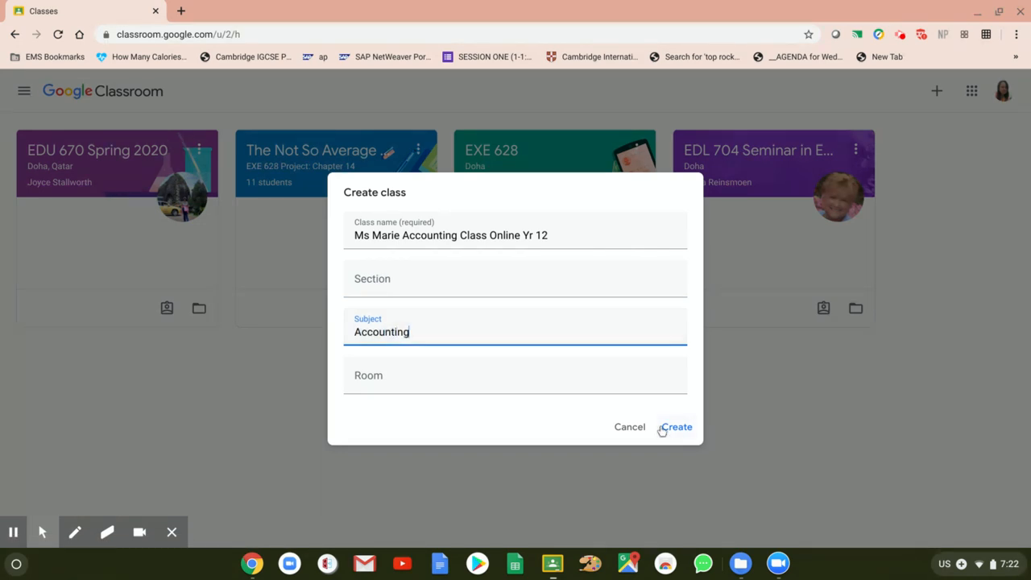
left_click(674, 427)
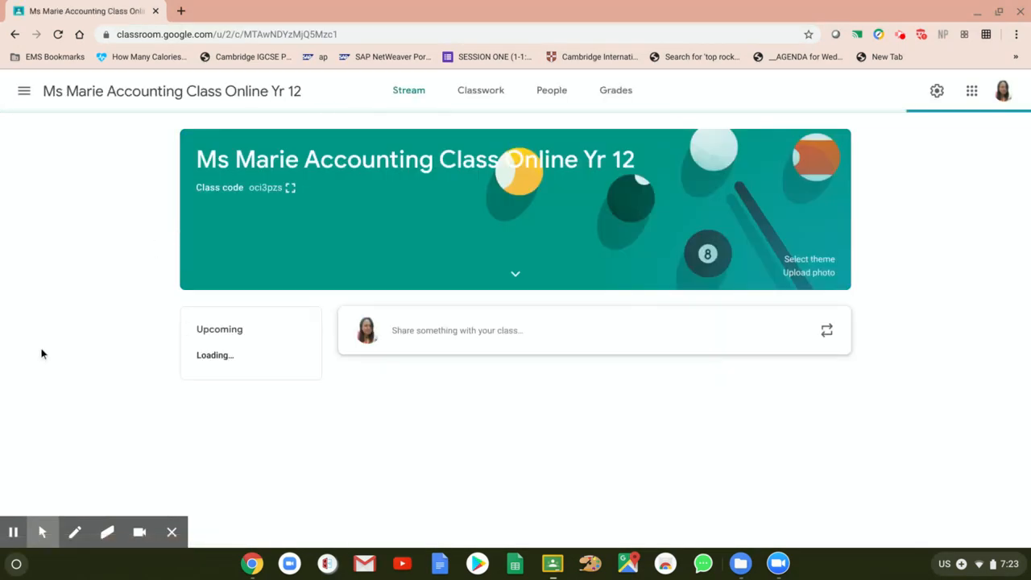
Circle the class code on the class banner with a blue pen annotation
left_click(74, 531)
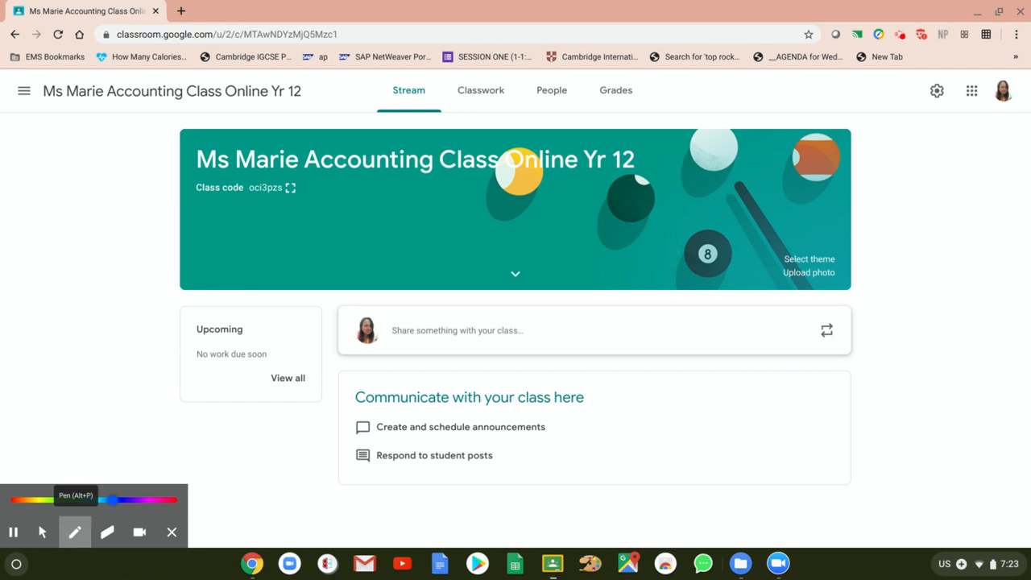
mouse_move(161, 206)
left_mouse_down()
mouse_move(318, 252)
mouse_move(274, 153)
mouse_move(251, 155)
left_mouse_up()
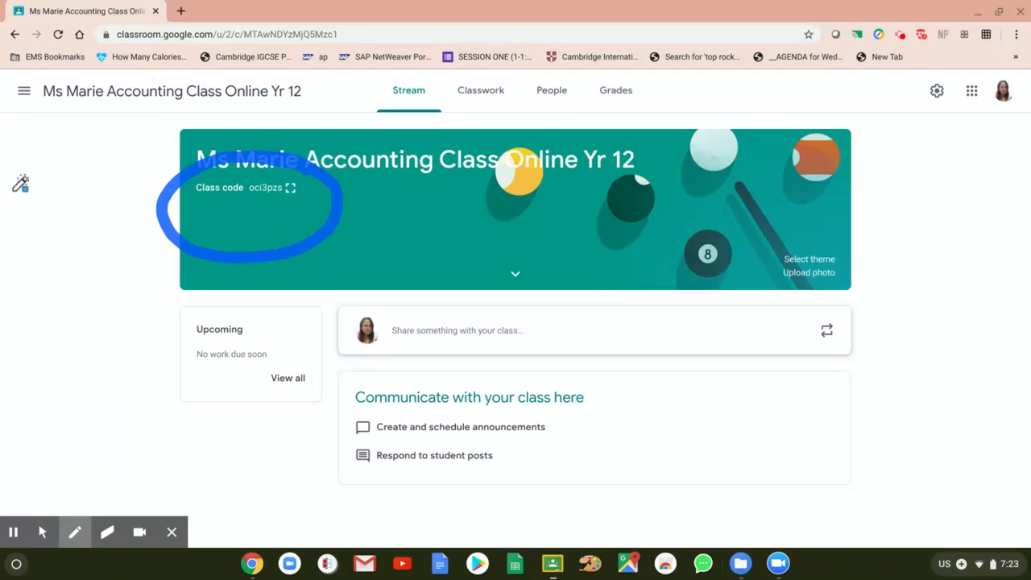
left_click(107, 532)
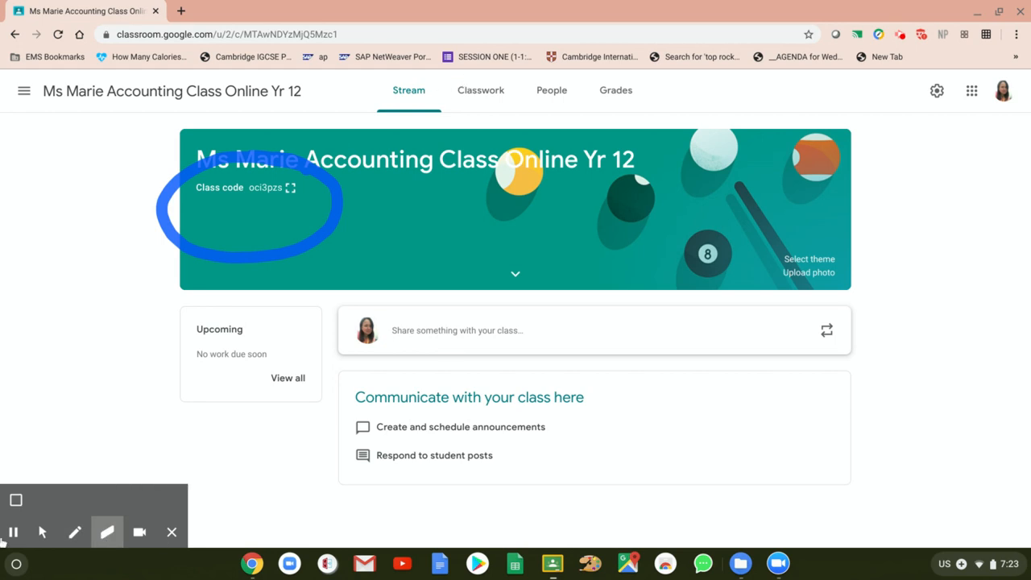
left_click(41, 532)
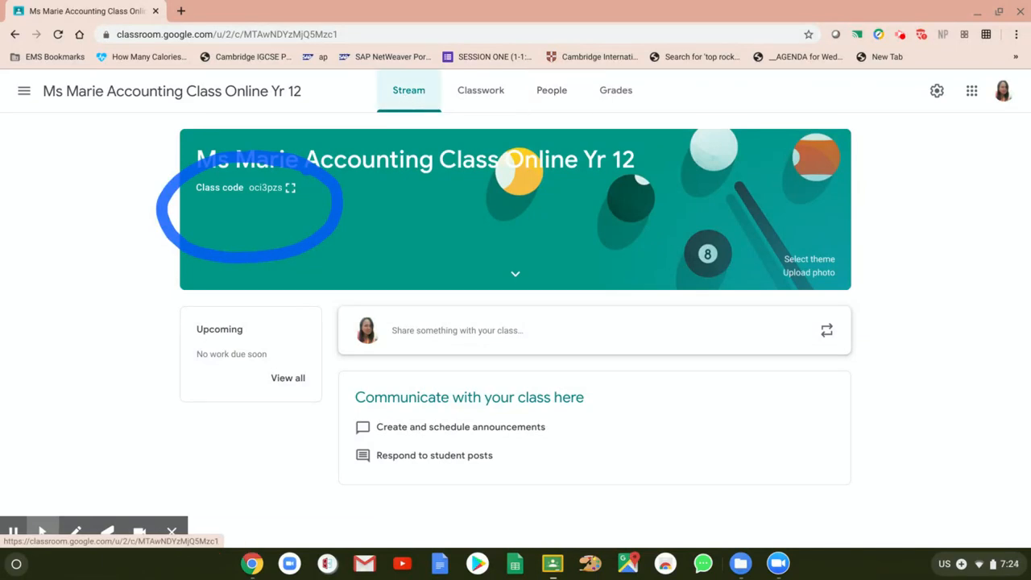
Post the announcement "Hi everyone welcome to your Accounting class!" to all students in the class stream
left_click(470, 333)
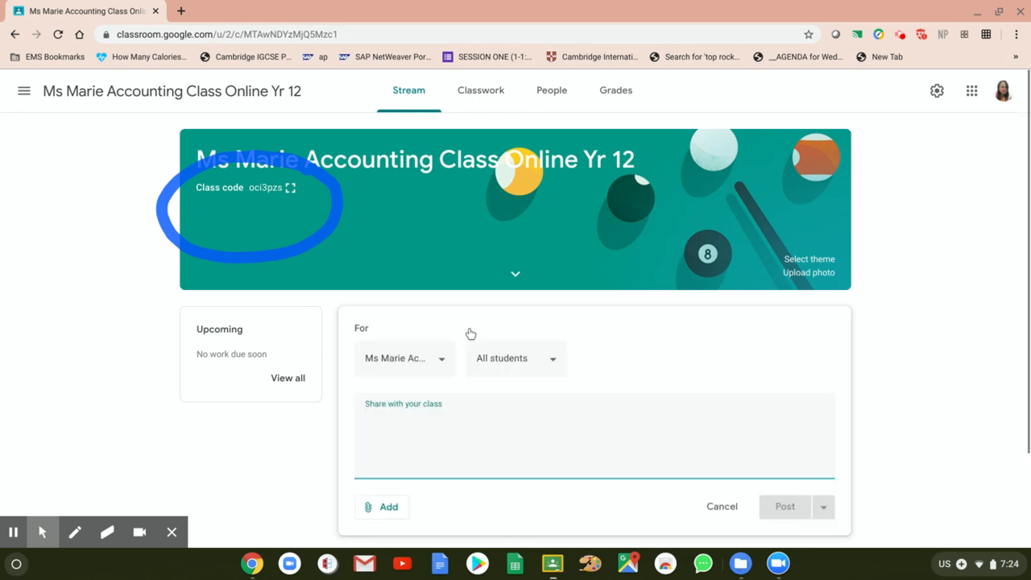
type("Hi eve")
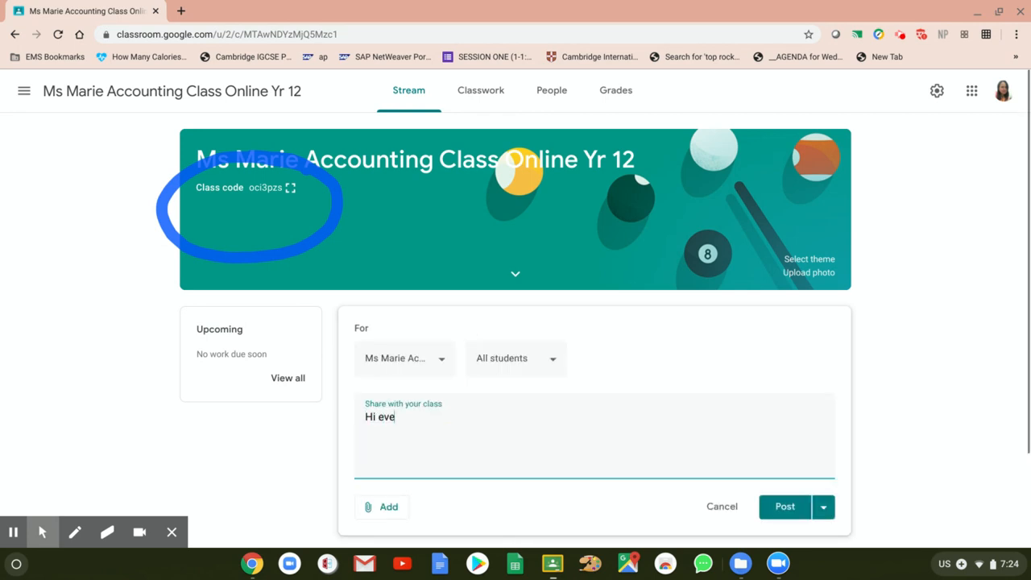
type("ryone welcome to your")
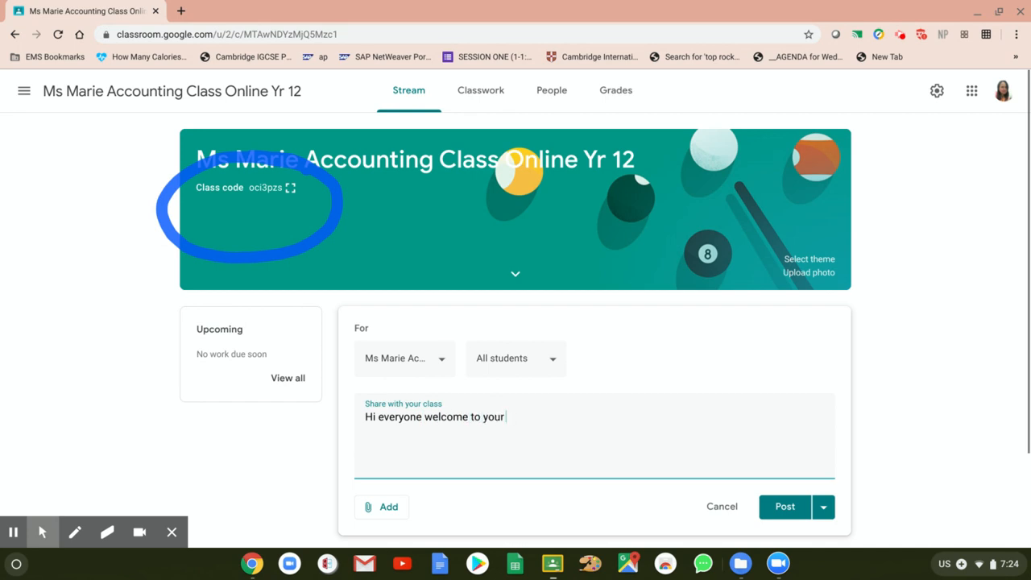
type(" Accounting class!")
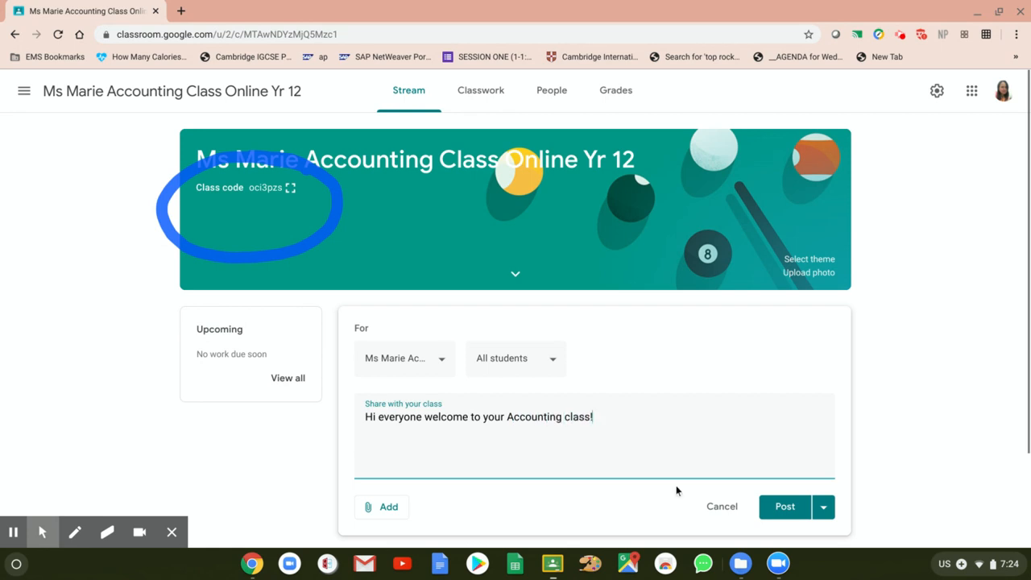
left_click(769, 508)
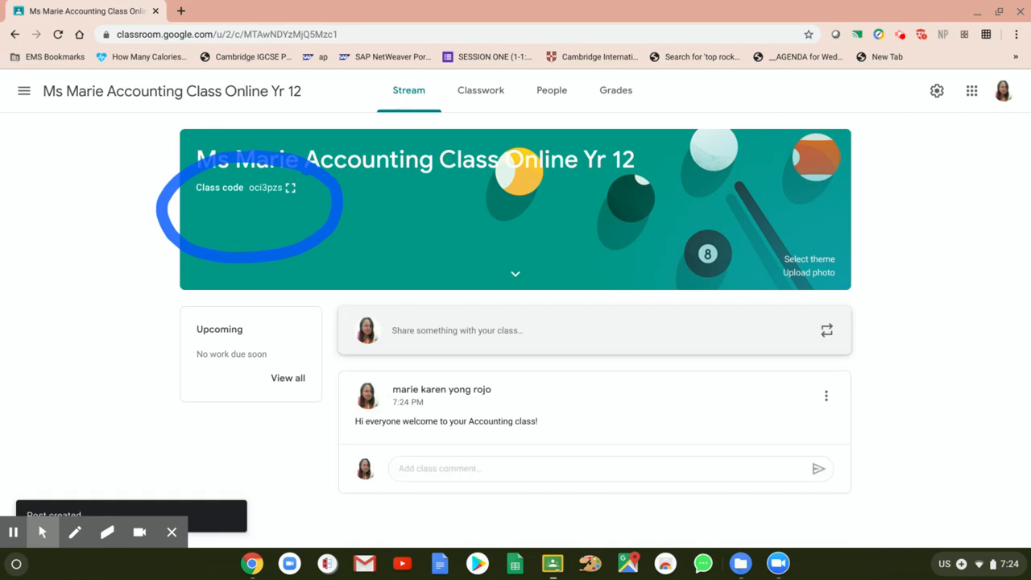
Show the class's list of teachers and students and wipe the pen annotation off the screen
left_click(546, 94)
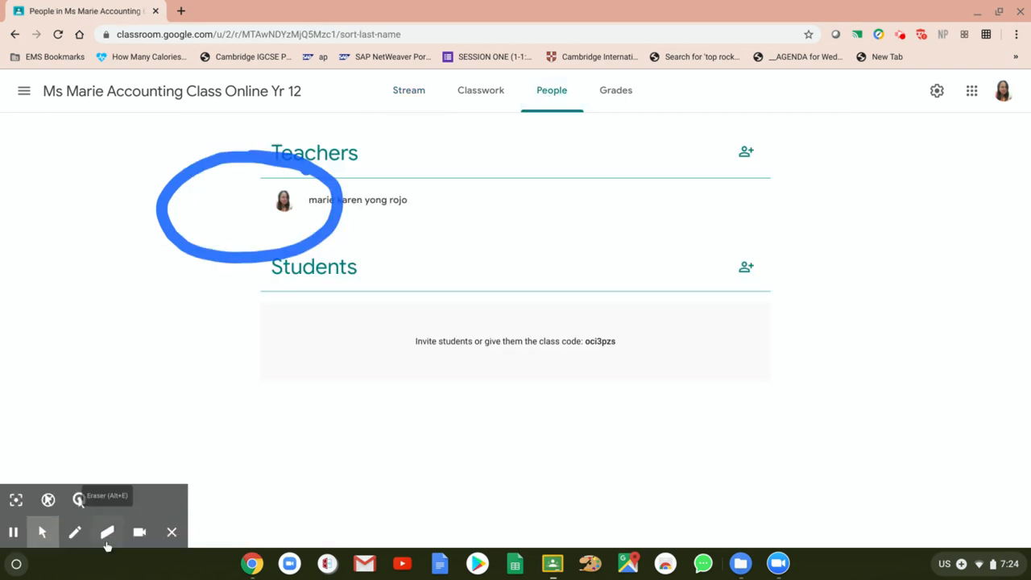
left_click(105, 539)
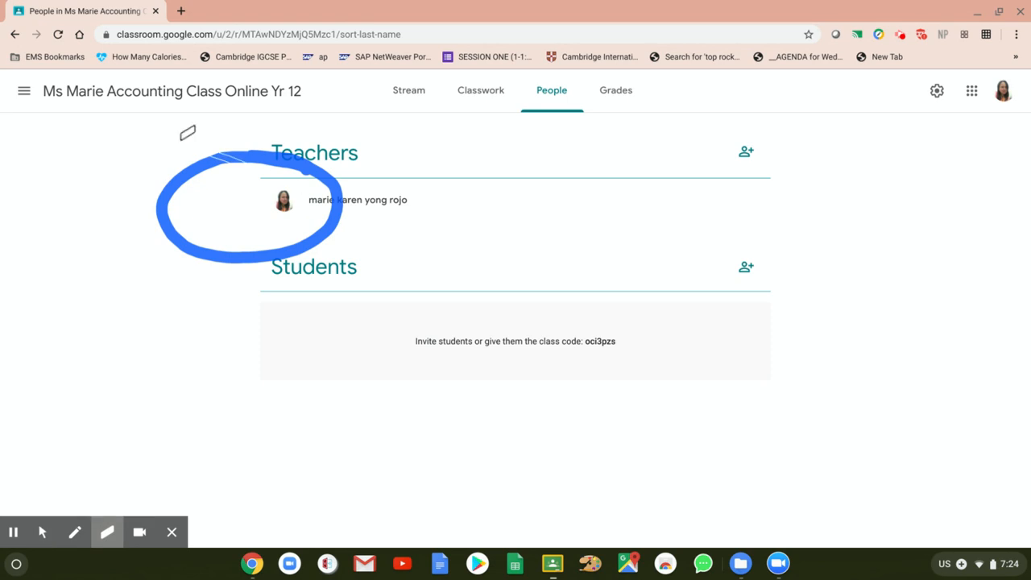
mouse_move(182, 139)
left_mouse_down()
mouse_move(248, 161)
mouse_move(188, 175)
mouse_move(306, 165)
left_mouse_up()
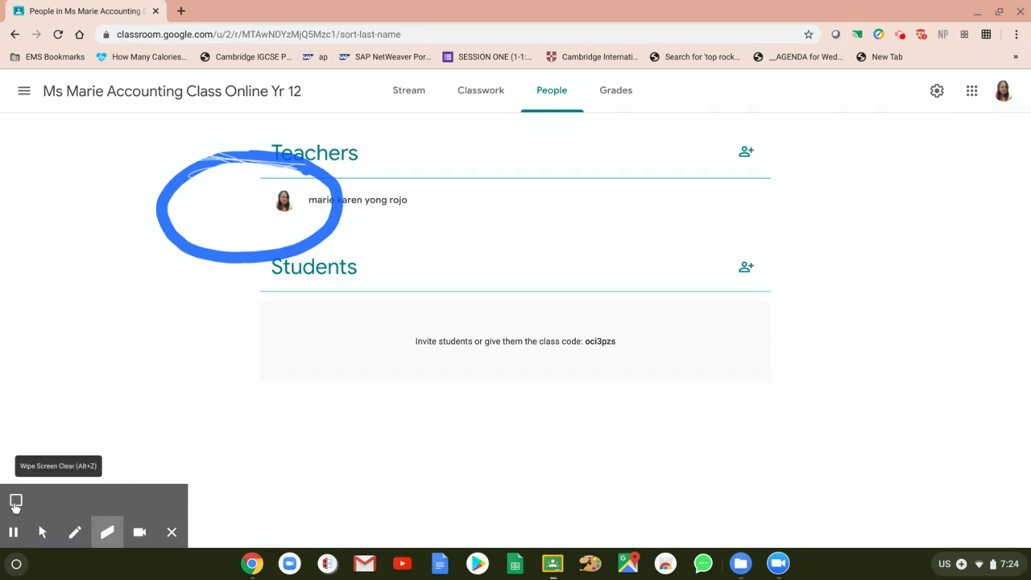
left_click(15, 502)
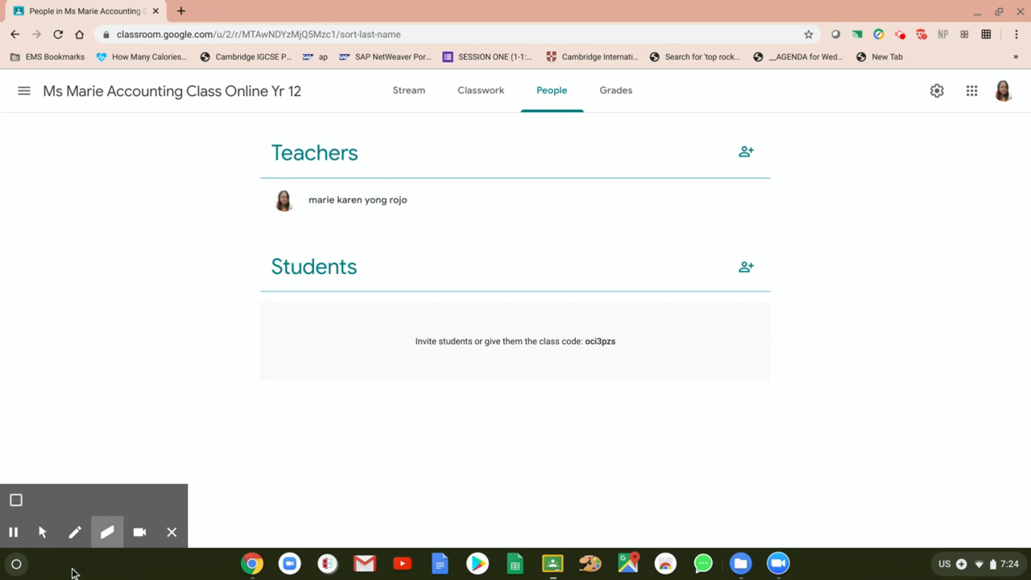
left_click(42, 532)
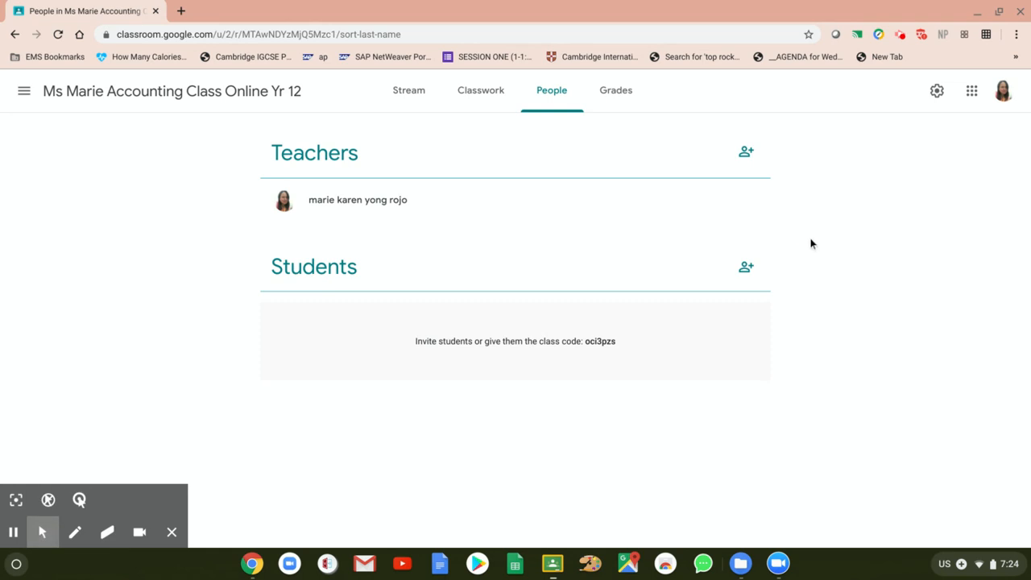
View the student invitation form without inviting anyone, and check the class code in the stream and people list
left_click(744, 271)
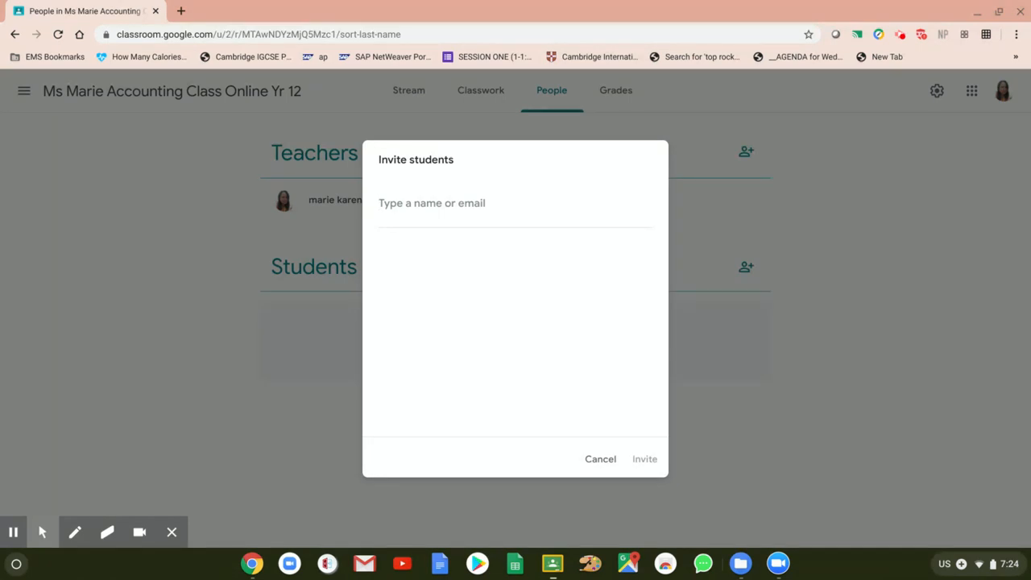
left_click(599, 459)
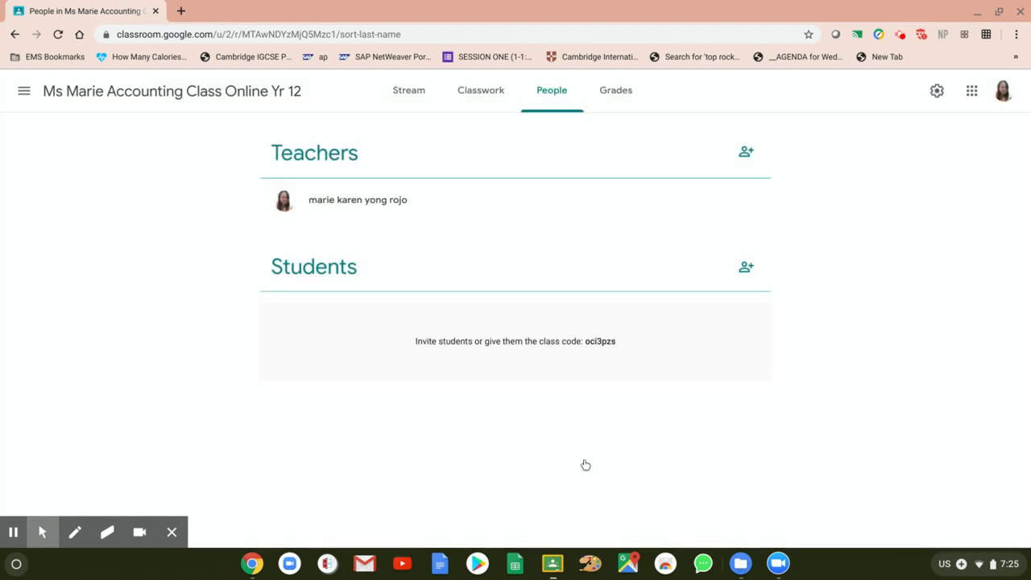
left_click(407, 94)
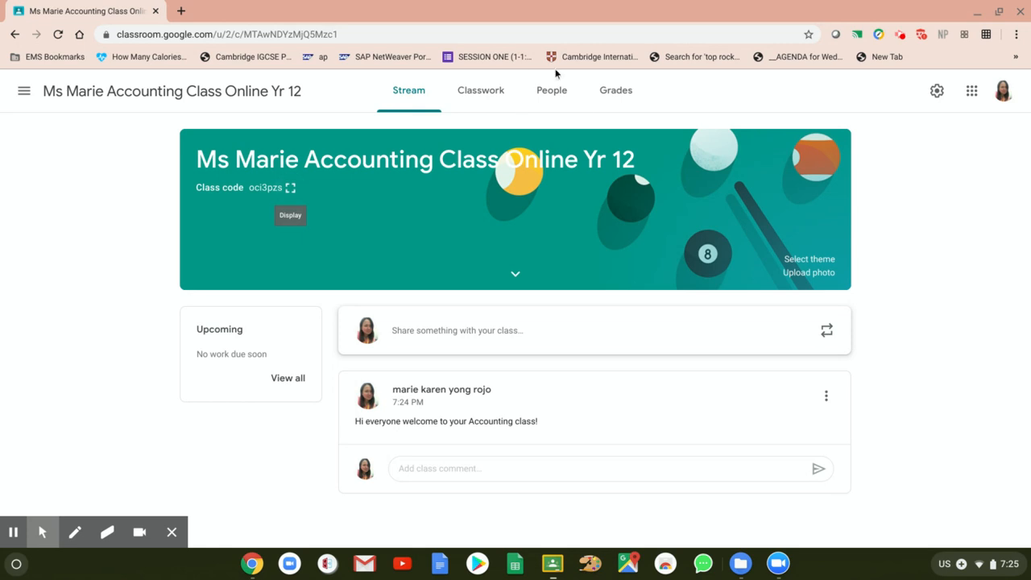
left_click(551, 91)
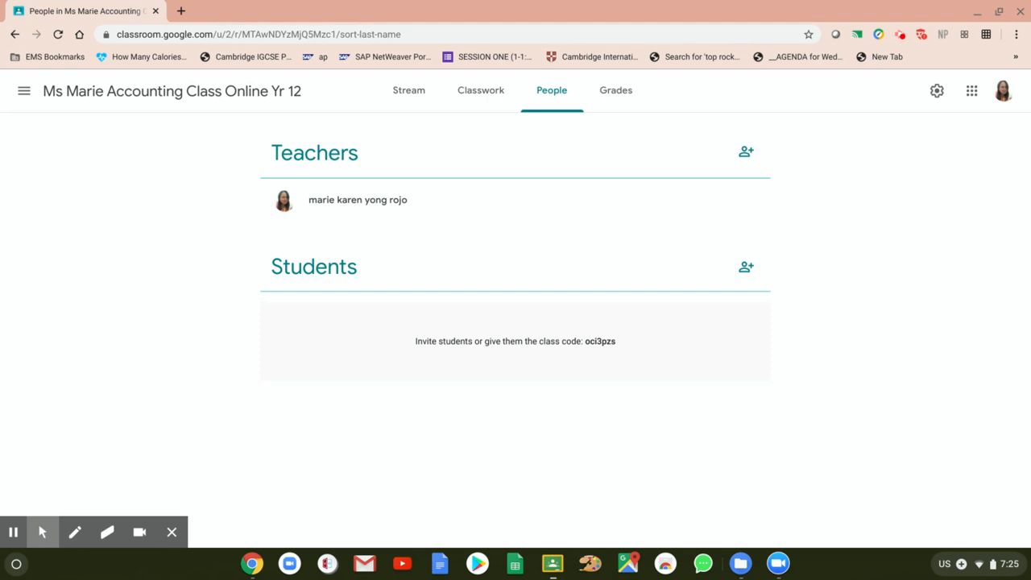
Start a new Material post in the class's classwork and dismiss the tip about adding or creating materials
left_click(475, 101)
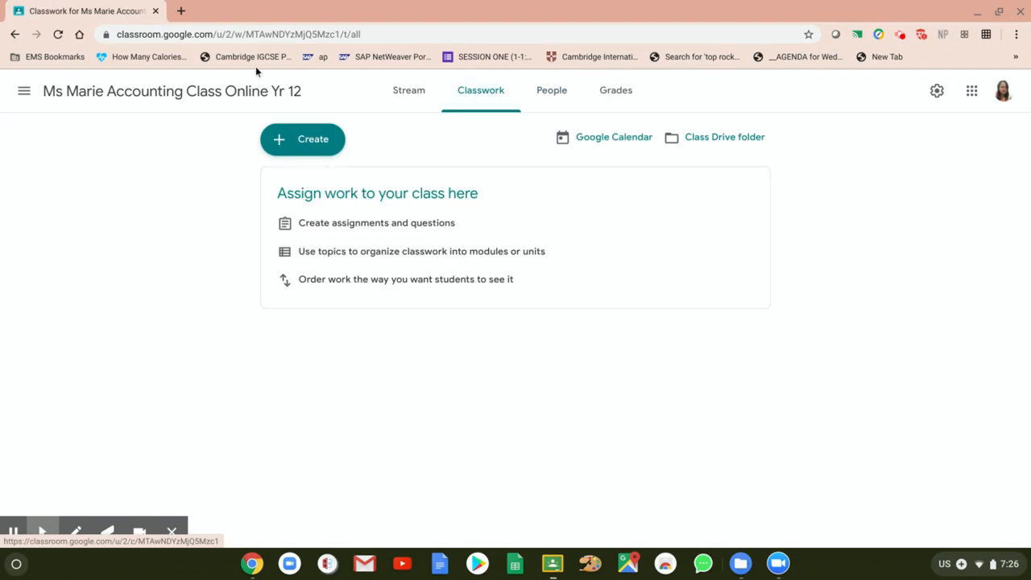
left_click(306, 144)
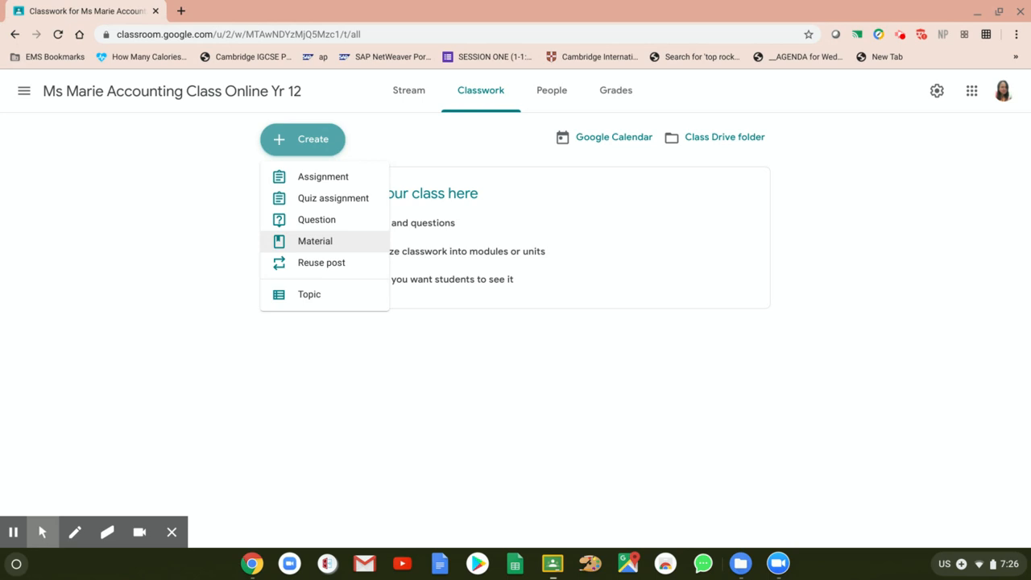
left_click(331, 247)
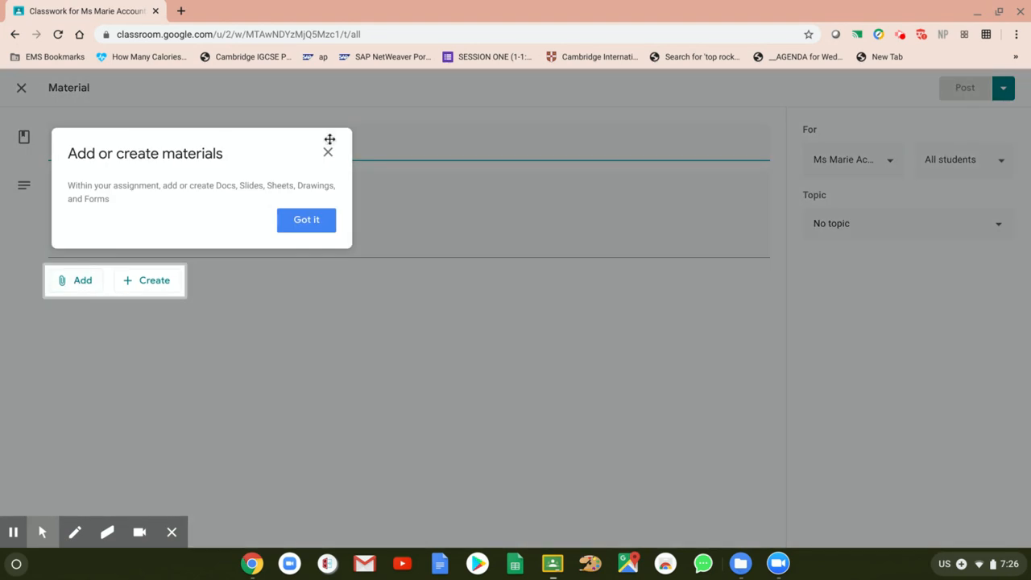
left_click(328, 153)
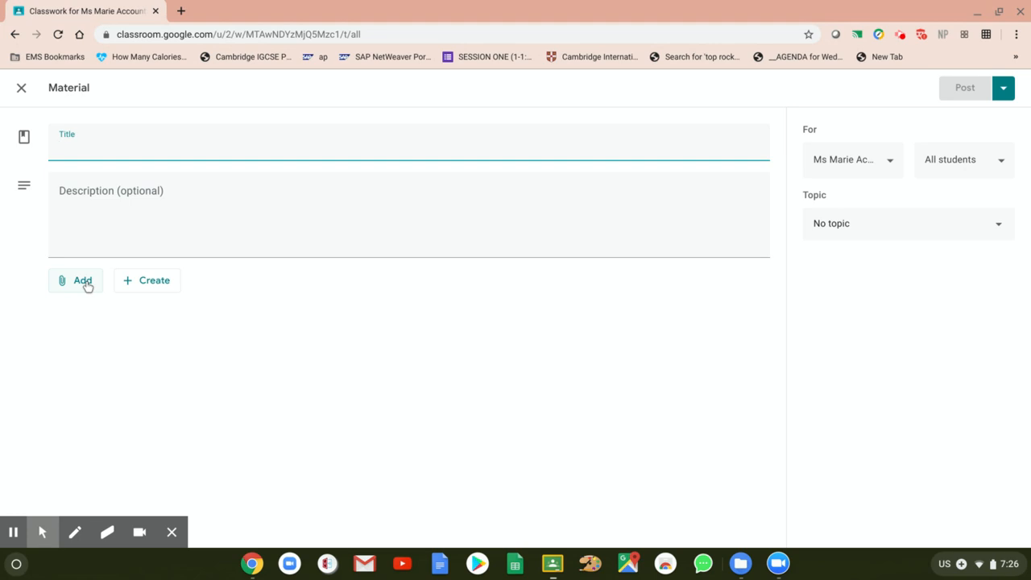
View the attachment sources available for the Material post, and close the draft without posting it
left_click(83, 281)
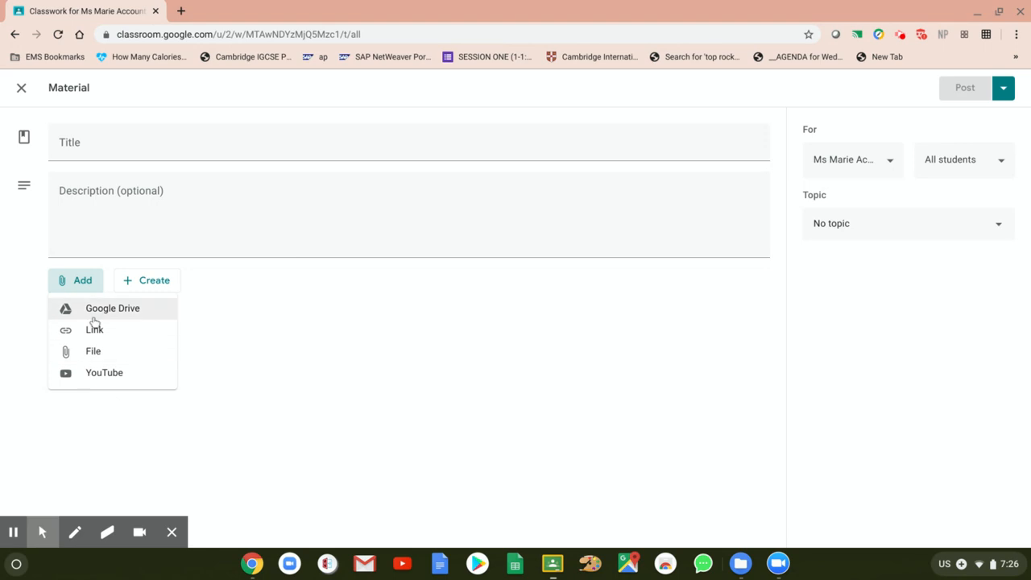
left_click(416, 300)
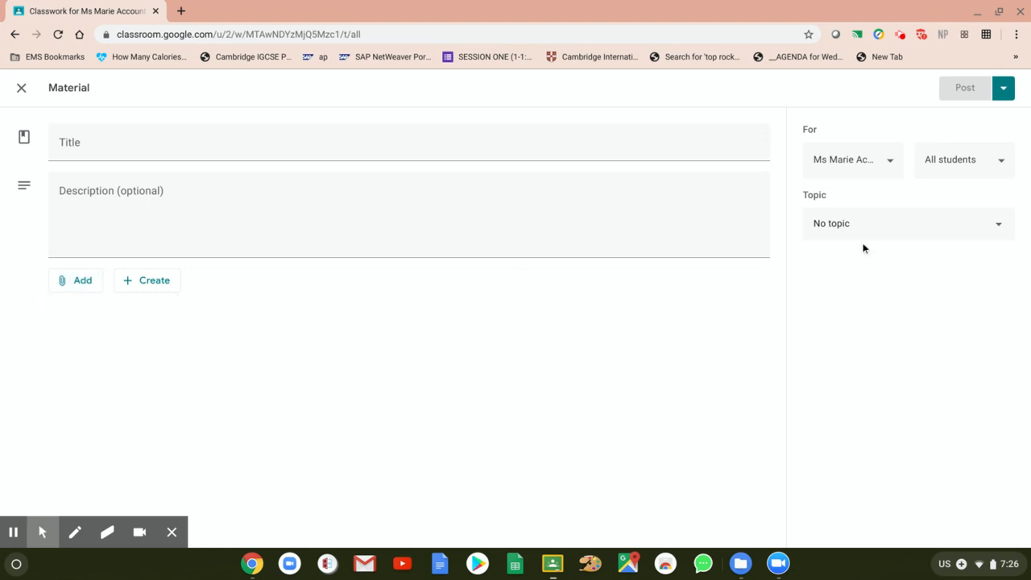
left_click(23, 89)
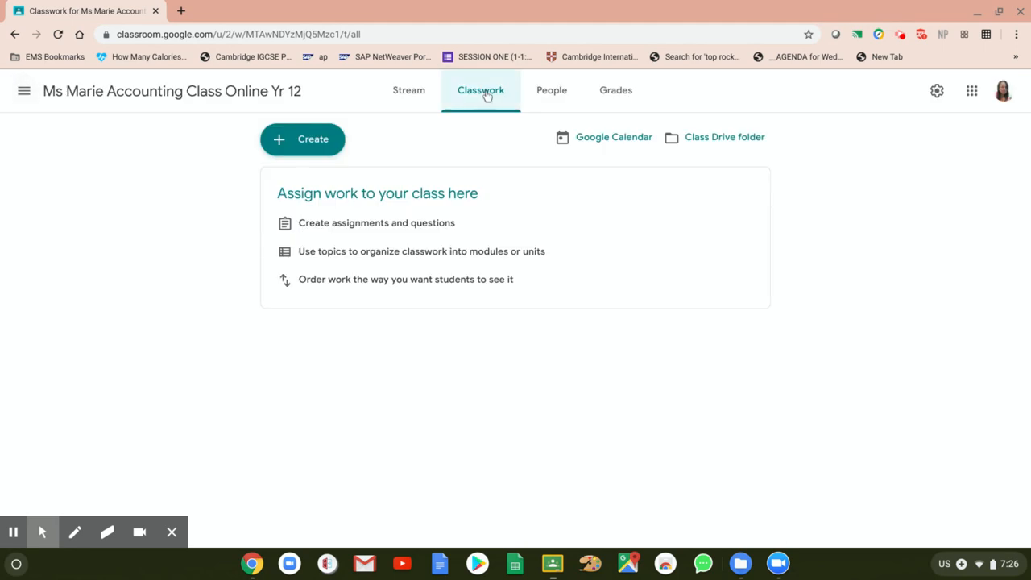
Start a new Assignment in the classwork, dismiss the rubric tip and view the attachment sources it offers
left_click(315, 141)
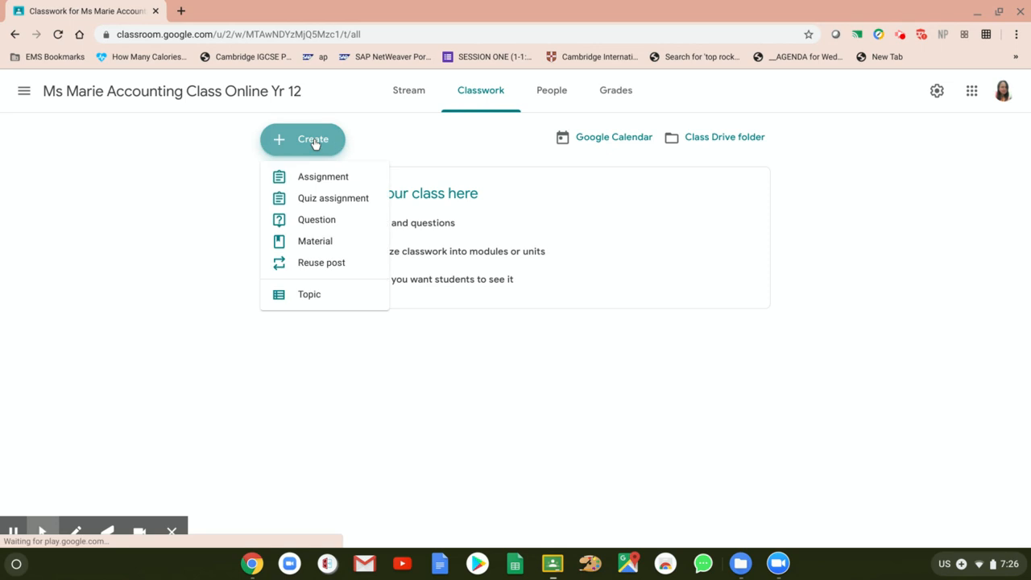
left_click(323, 179)
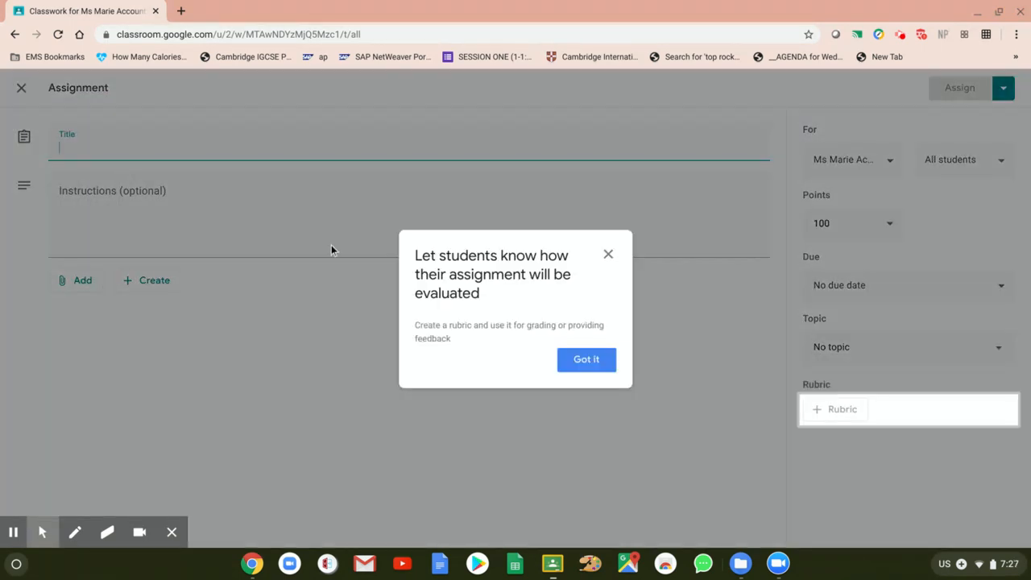
left_click(610, 256)
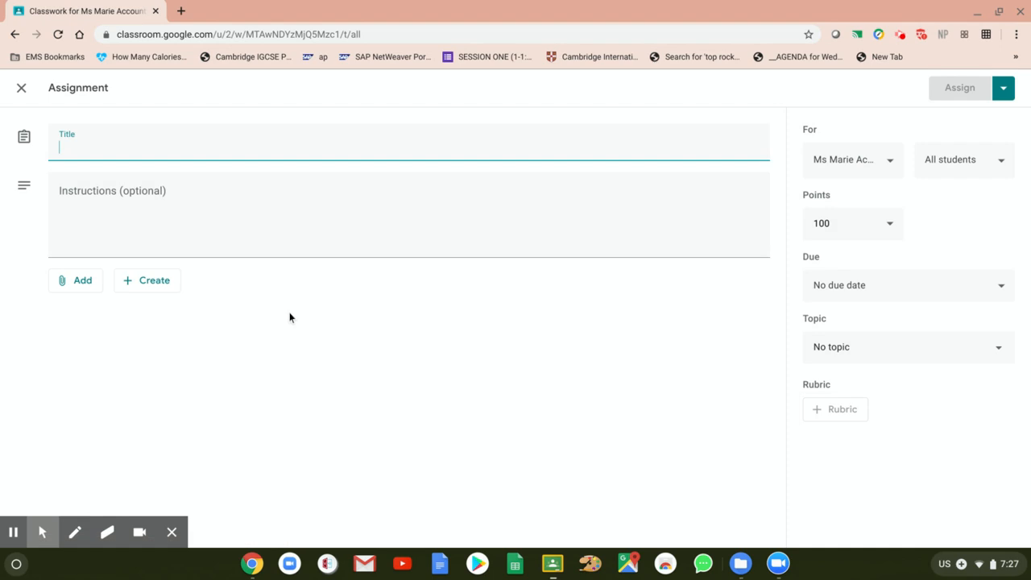
left_click(70, 286)
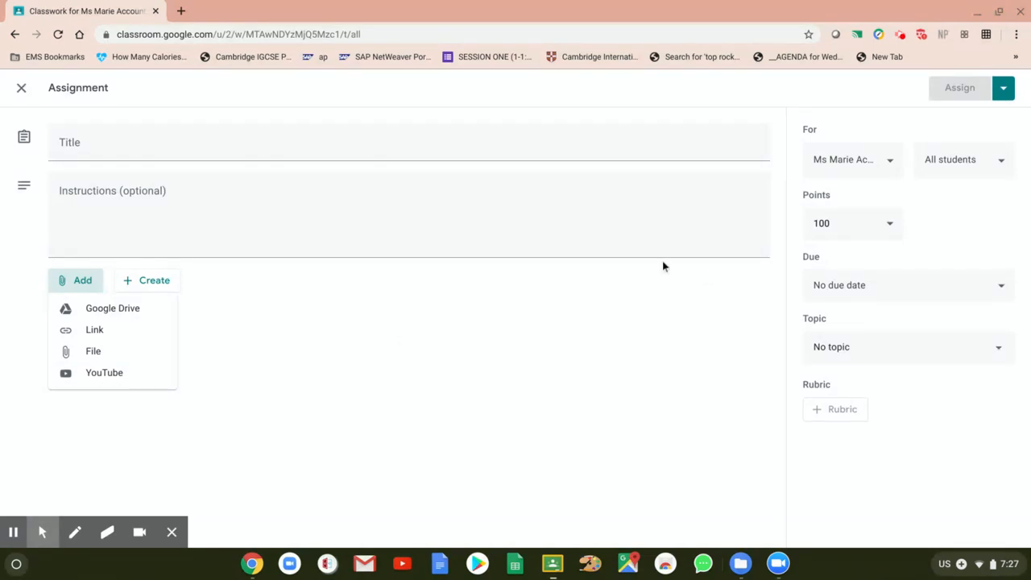
Review the assignment's points, due date and topic options without changing them, and close the draft without assigning it
left_click(840, 226)
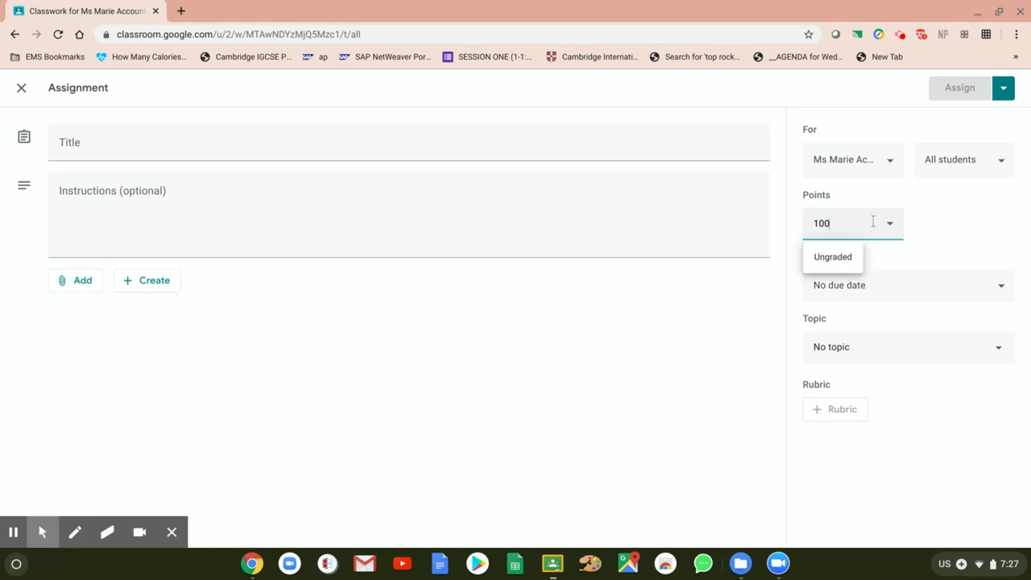
left_click(698, 314)
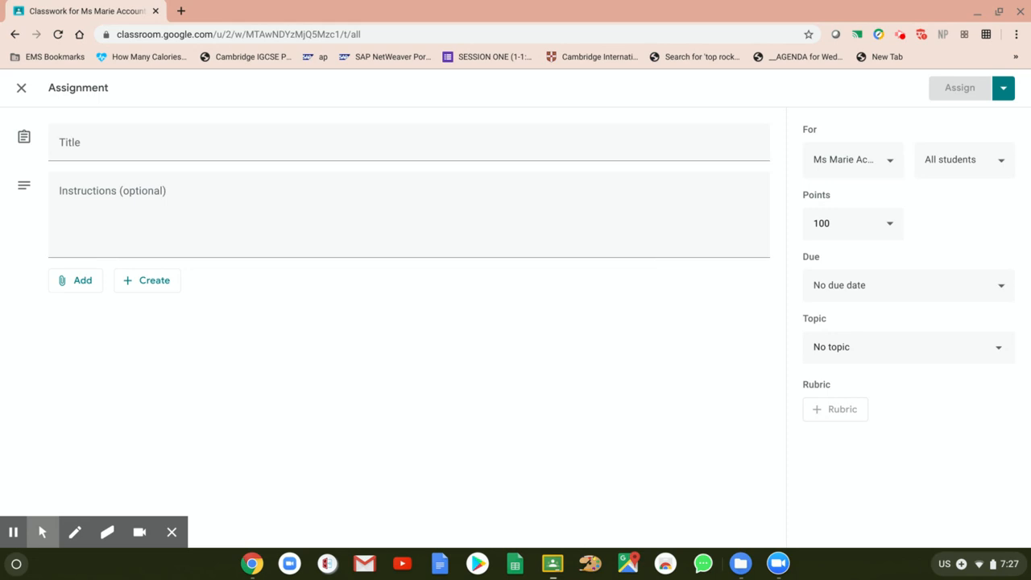
left_click(831, 286)
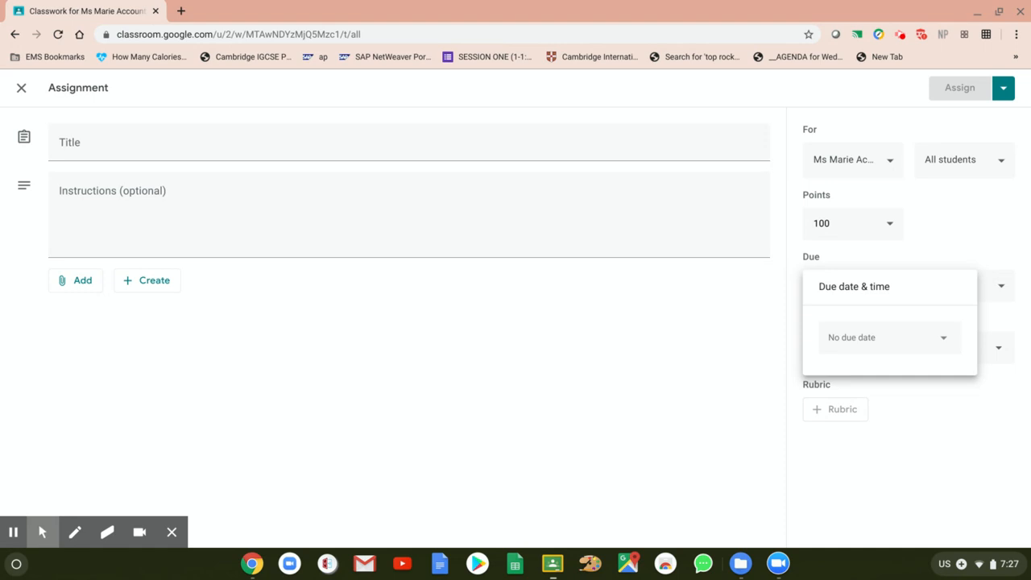
left_click(774, 322)
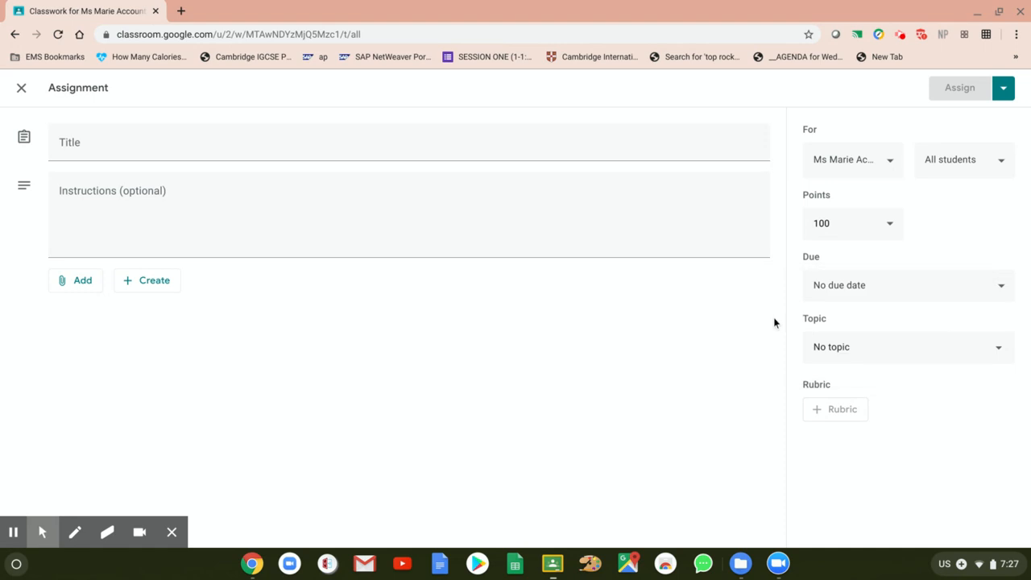
left_click(818, 353)
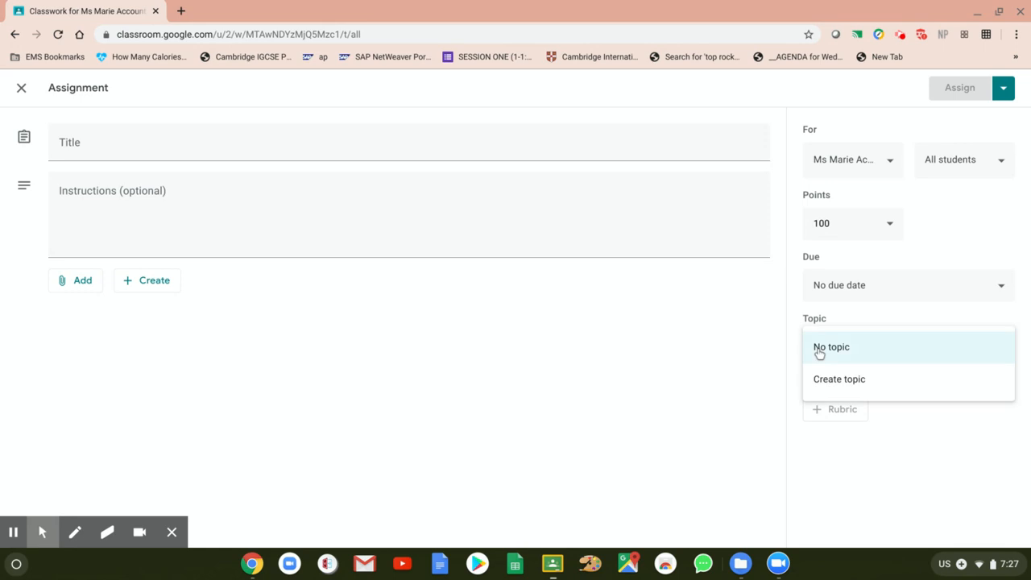
left_click(638, 369)
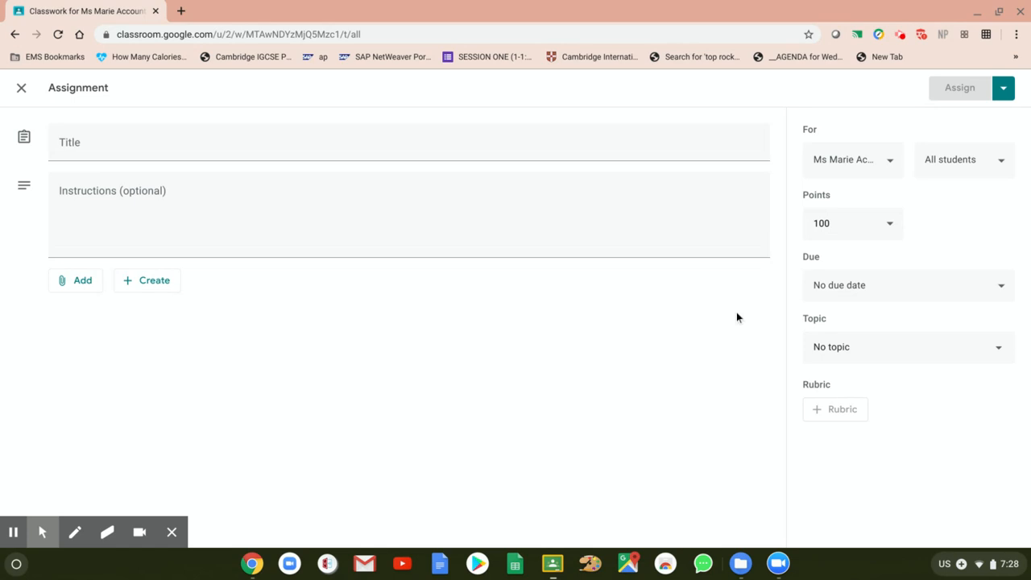
left_click(20, 87)
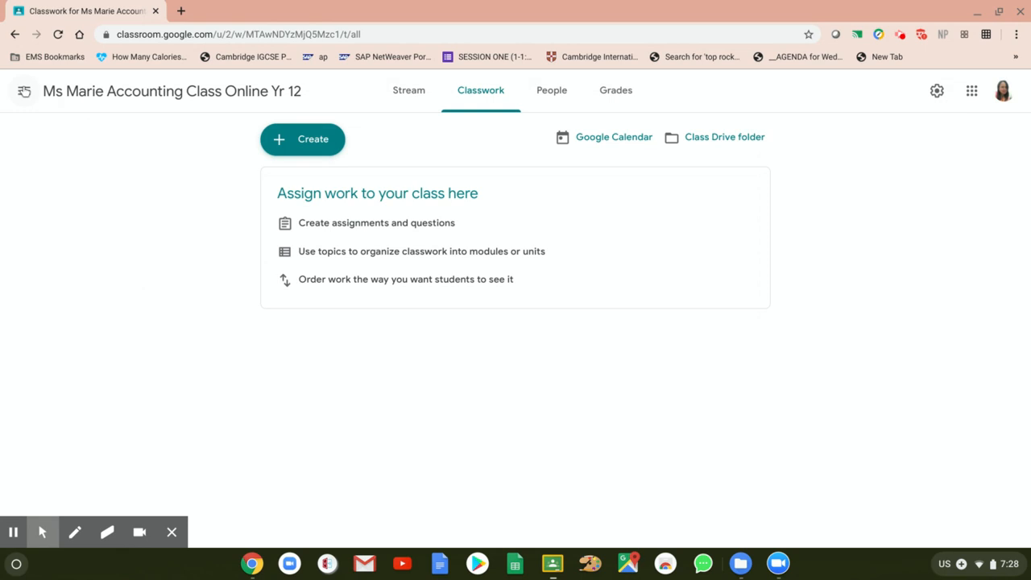
View a new Quiz assignment draft, remove its attached Blank Quiz form and close the draft without assigning it
left_click(298, 141)
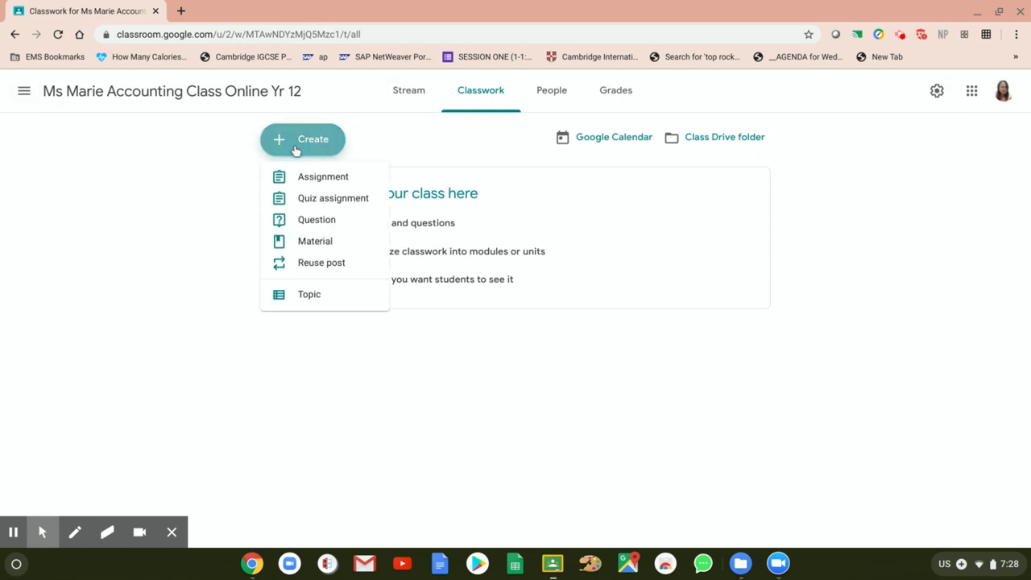
left_click(305, 204)
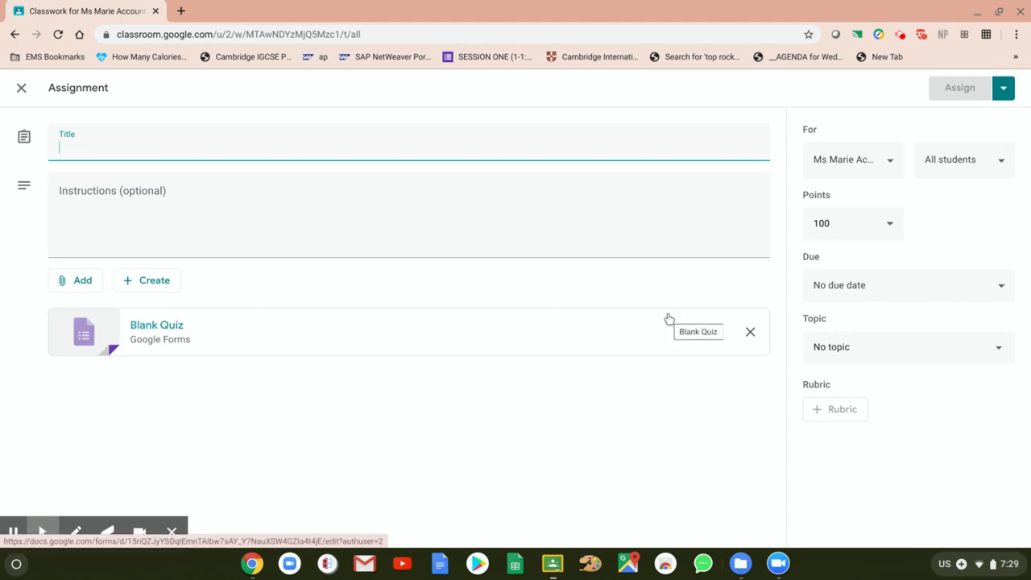
left_click(820, 406)
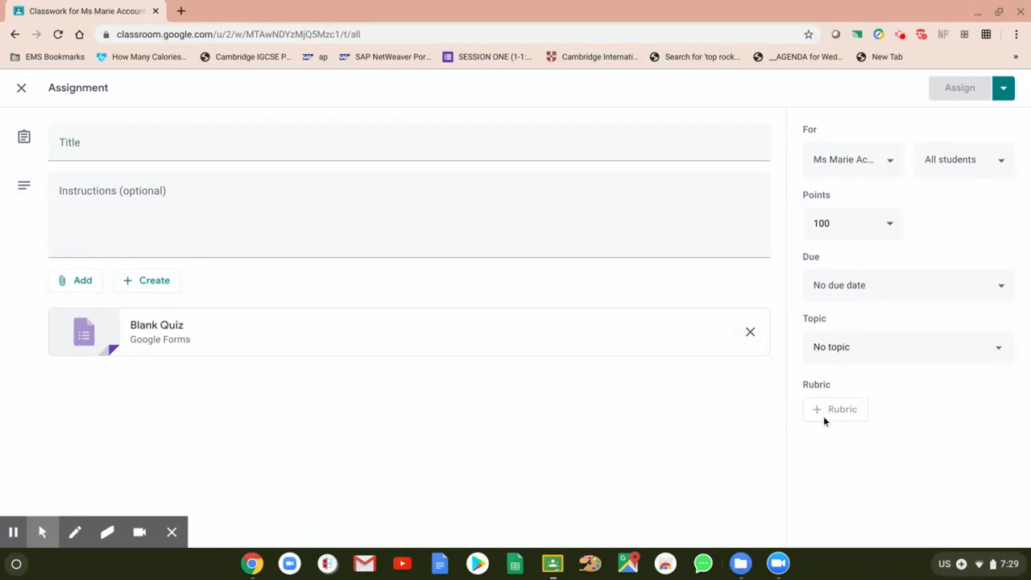
left_click(750, 332)
left_click(22, 92)
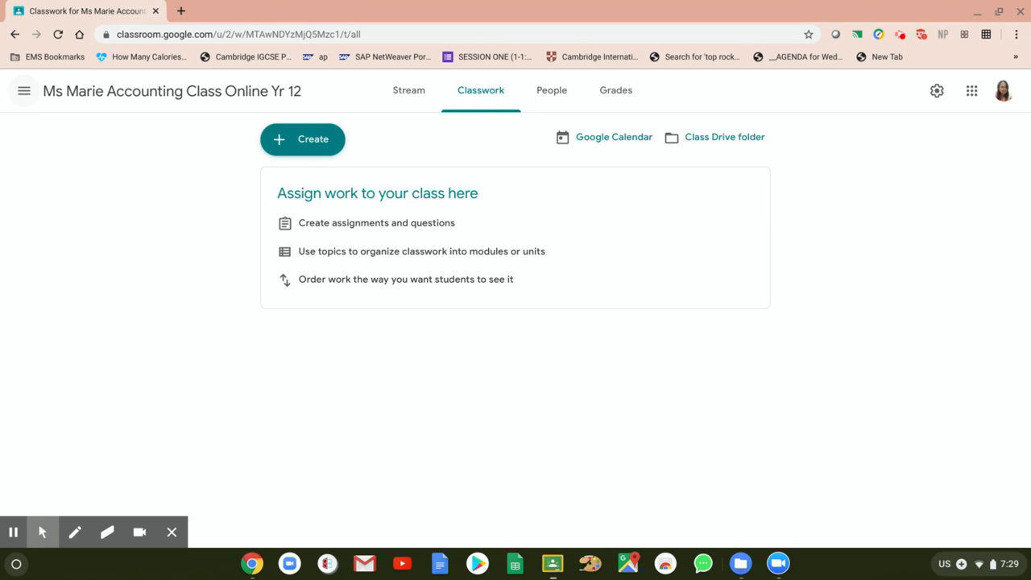
Look through the class's stream, grades and classwork pages, ending on the list of teachers and students
left_click(413, 91)
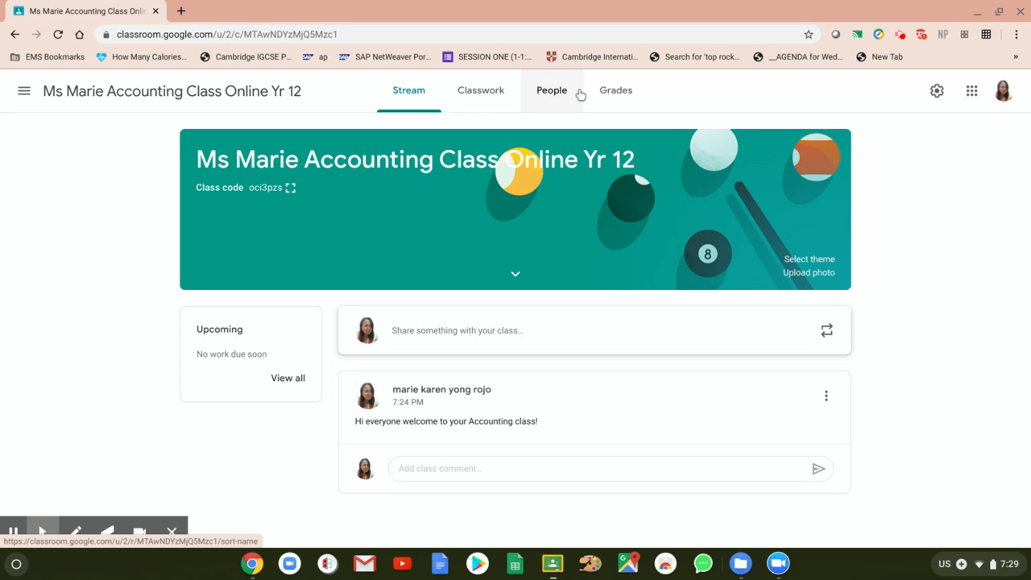
left_click(611, 93)
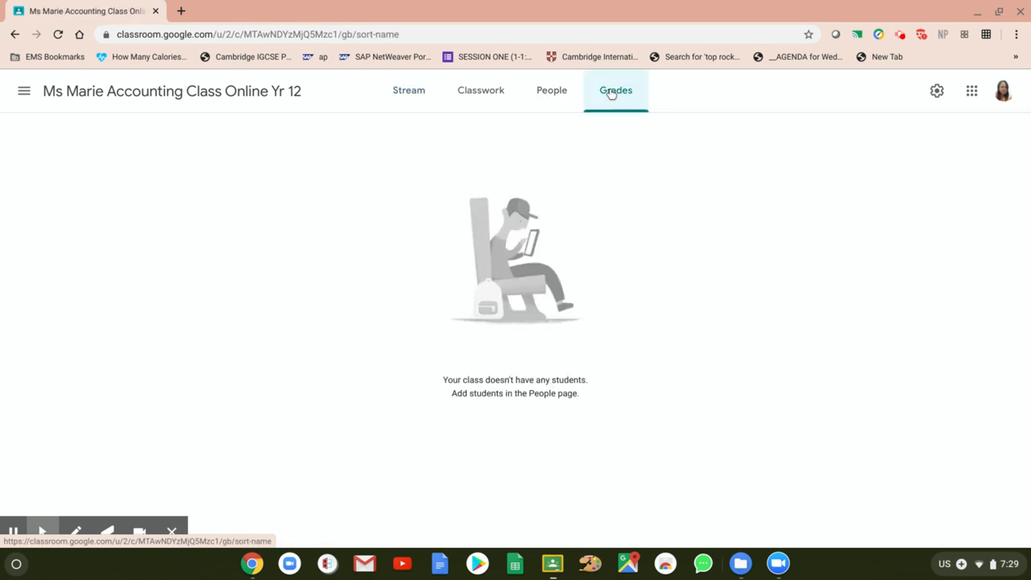
left_click(403, 97)
left_click(474, 99)
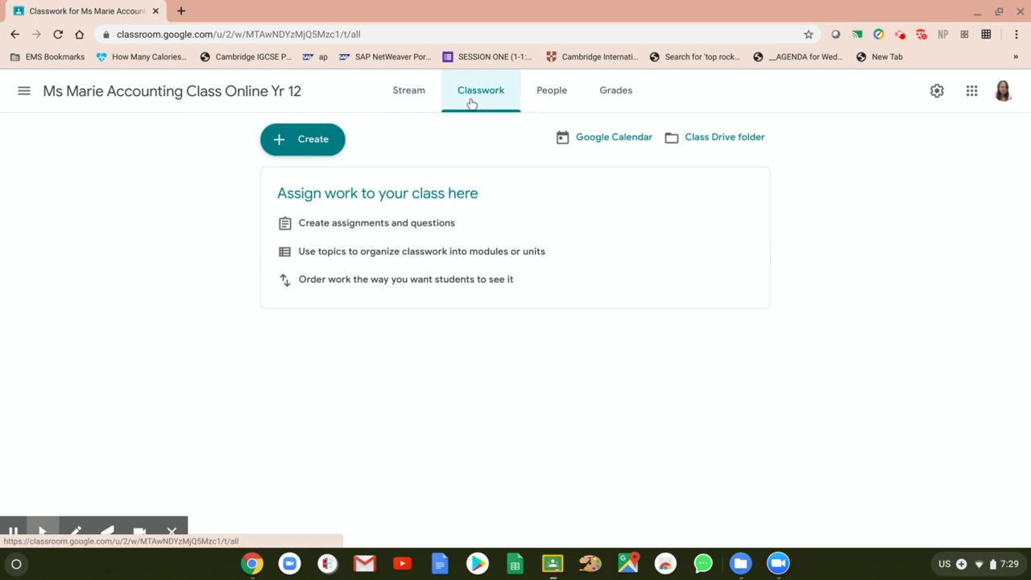
left_click(559, 104)
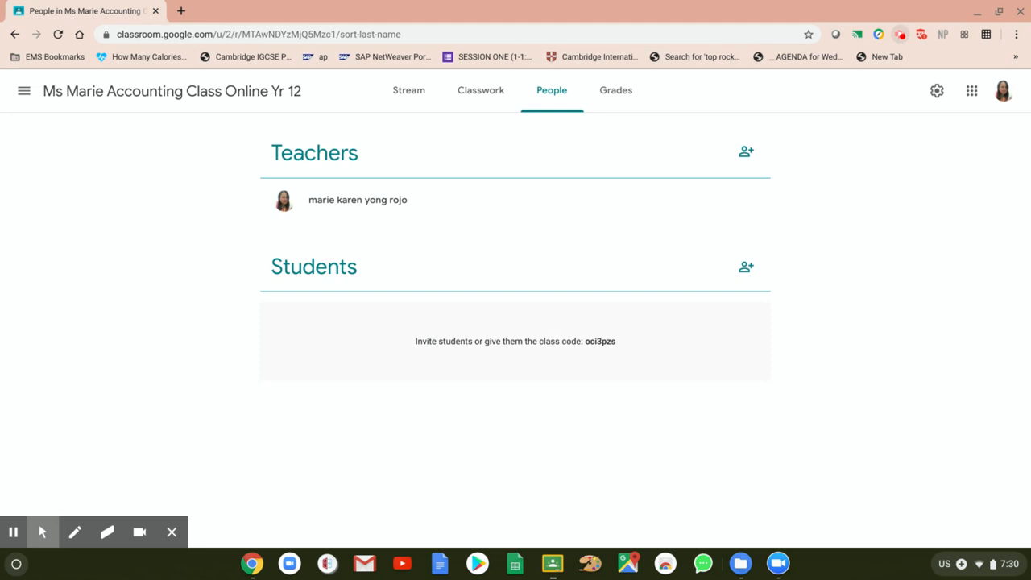
left_click(900, 36)
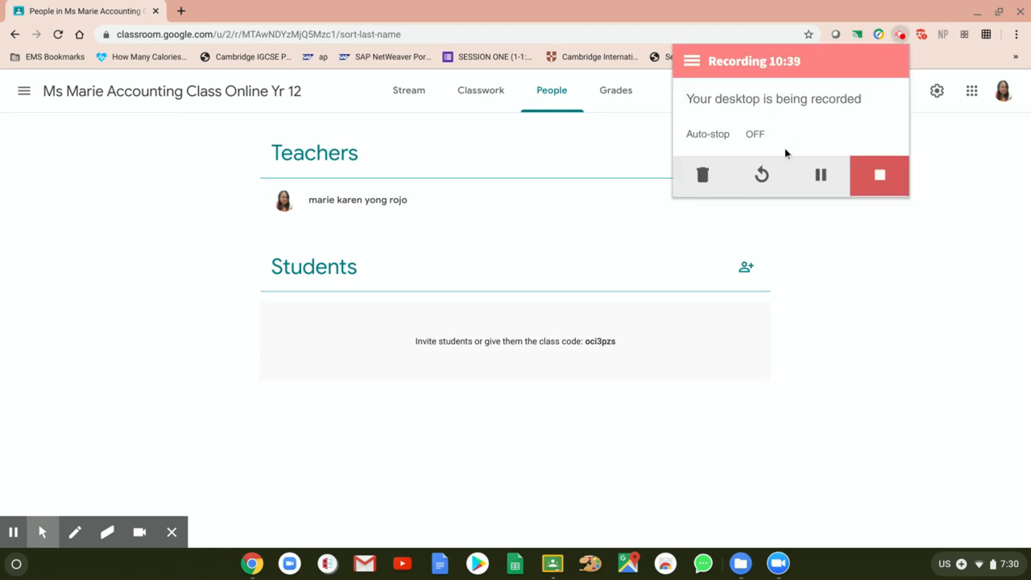